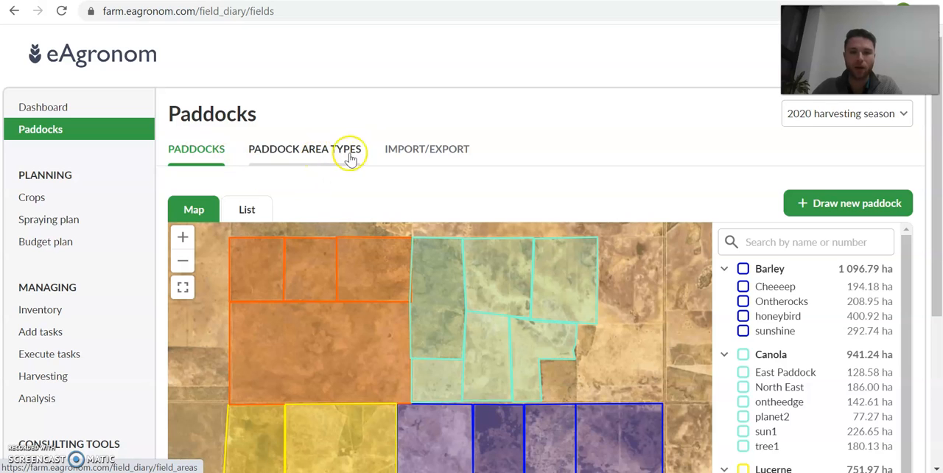
{"action": "left_click", "coordinate": [594, 183]}
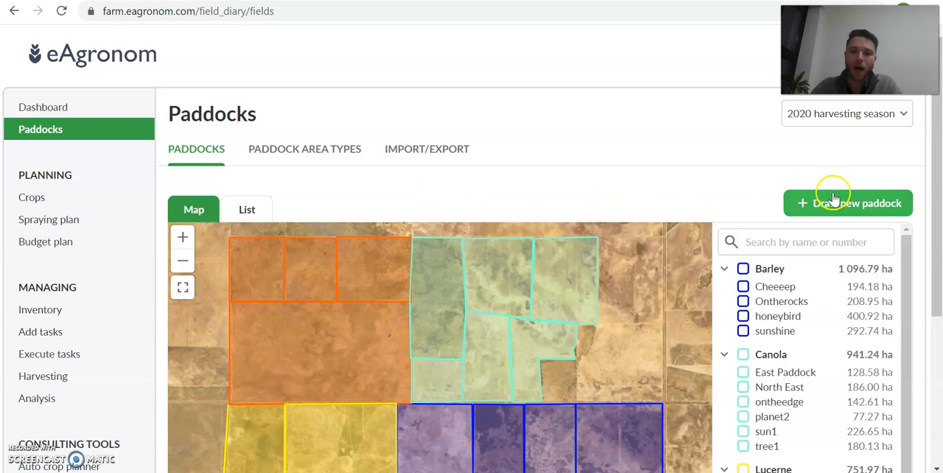
{"action": "left_click", "coordinate": [728, 190]}
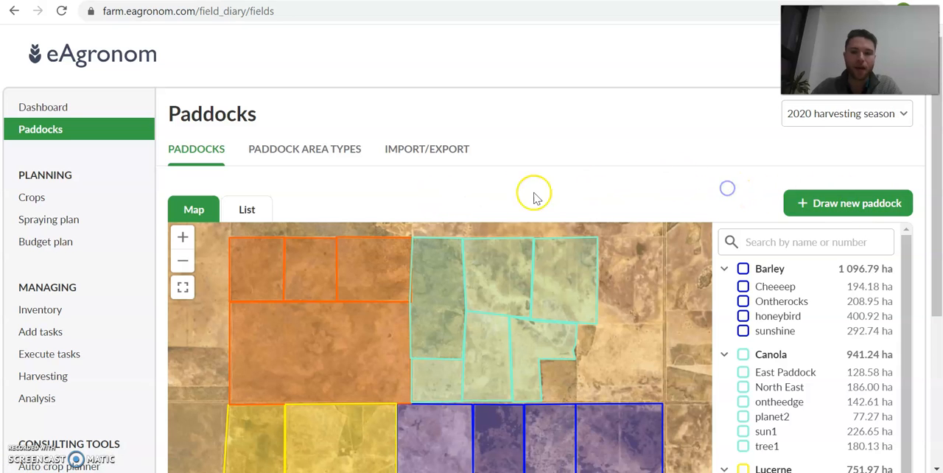
{"action": "scroll", "coordinate": [161, 206], "scroll_direction": "down", "scroll_amount": 1}
{"action": "scroll", "coordinate": [162, 210], "scroll_direction": "down", "scroll_amount": 1}
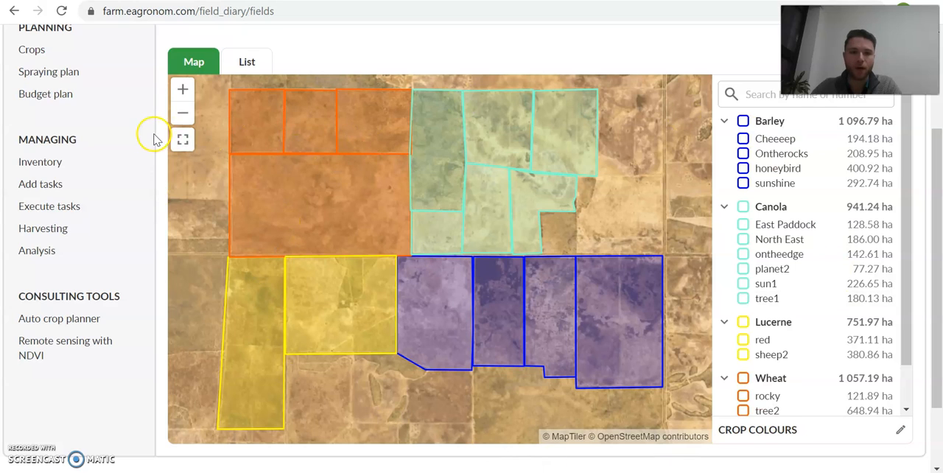
{"action": "scroll", "coordinate": [156, 141], "scroll_direction": "up", "scroll_amount": 2}
- Open the form for adding a new paddock and locate the undrawn cleared field north of the southeastern paddock on the satellite map
{"action": "left_click", "coordinate": [842, 204]}
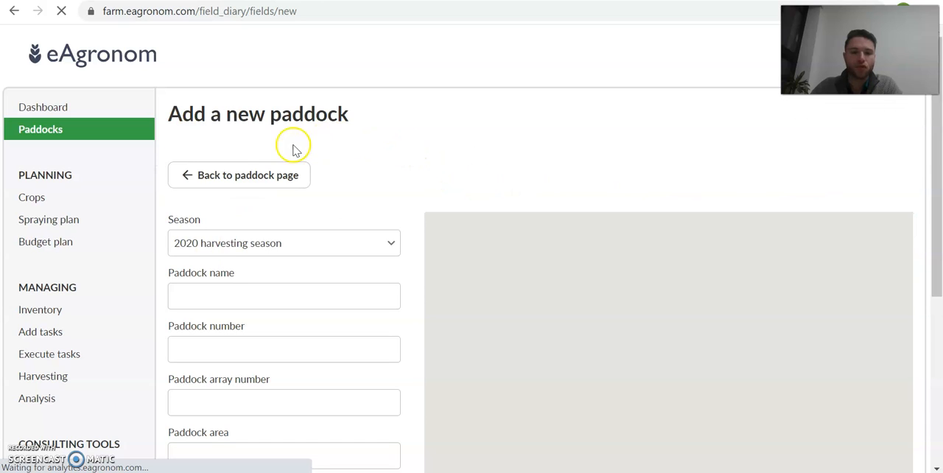
{"action": "scroll", "coordinate": [165, 248], "scroll_direction": "down", "scroll_amount": 2}
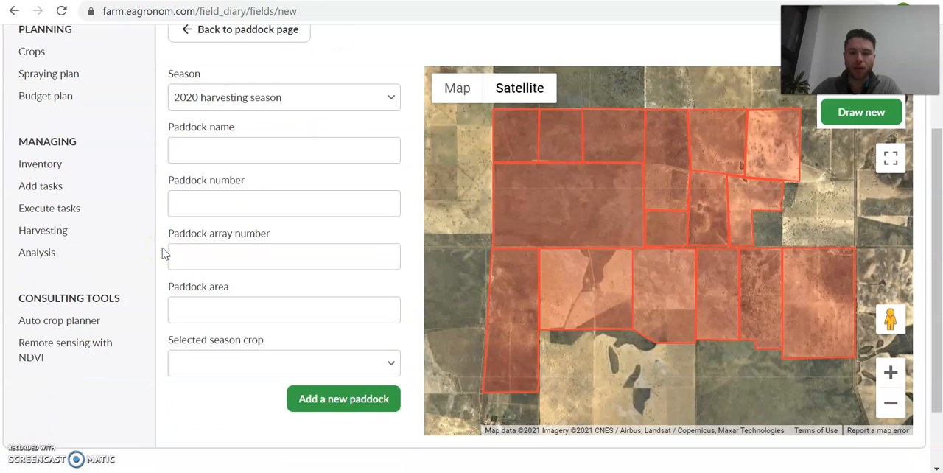
{"action": "left_click_drag", "start_coordinate": [818, 195], "coordinate": [668, 220]}
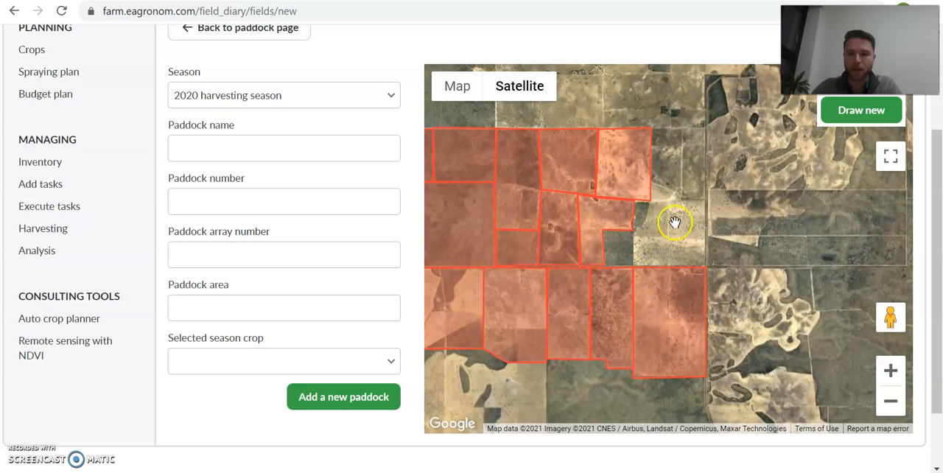
{"action": "left_click", "coordinate": [890, 371]}
{"action": "double_click", "coordinate": [668, 205]}
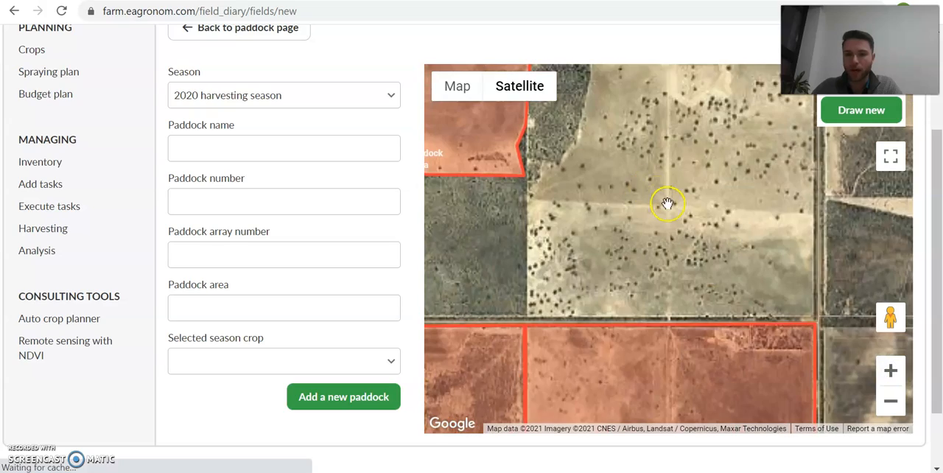
{"action": "scroll", "coordinate": [671, 207], "scroll_direction": "down", "scroll_amount": 1}
{"action": "scroll", "coordinate": [671, 207], "scroll_direction": "up", "scroll_amount": 1}
{"action": "left_click_drag", "start_coordinate": [673, 182], "coordinate": [661, 261]}
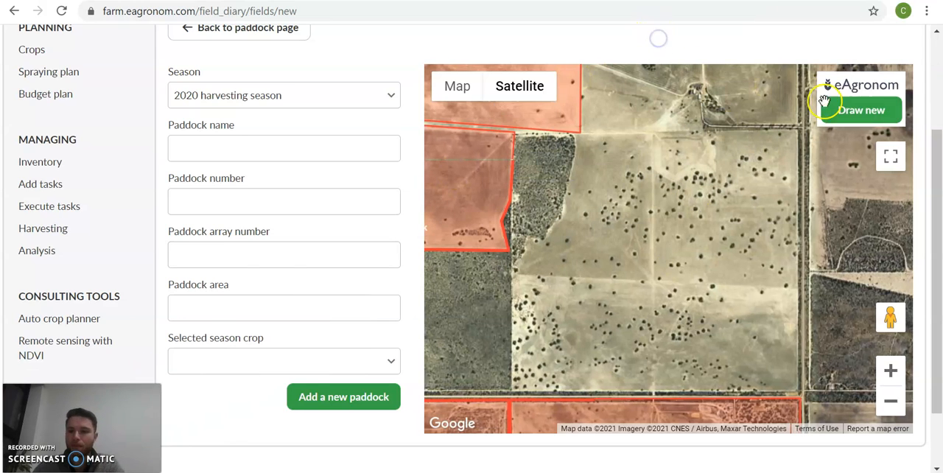
- Draw a closed paddock boundary of about 224 ha around the cleared field, following the bushland edge at its northwest corner
{"action": "left_click", "coordinate": [874, 112]}
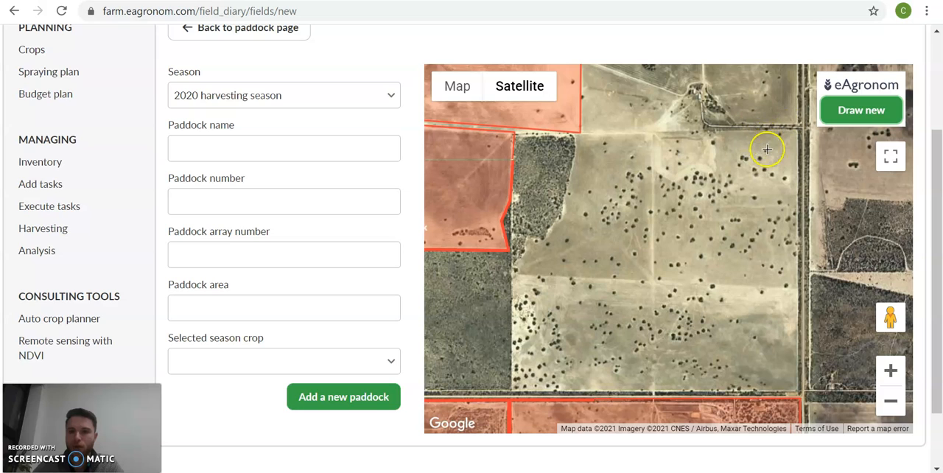
{"action": "left_click", "coordinate": [801, 127]}
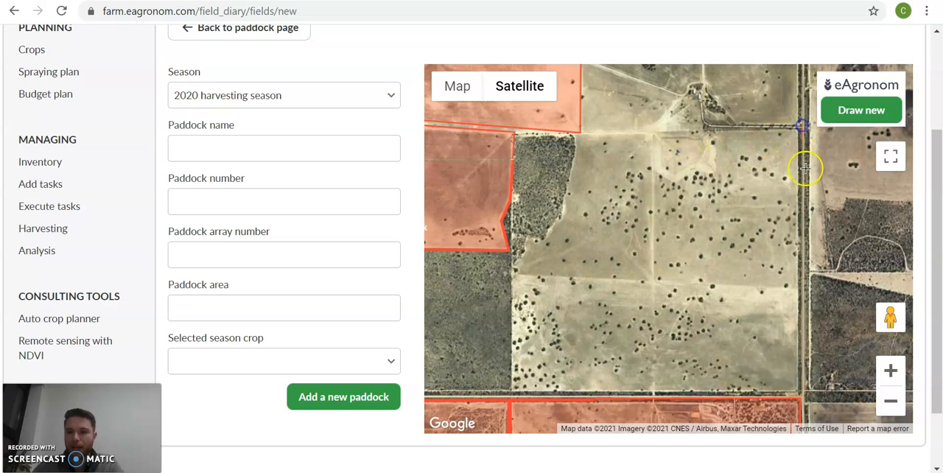
{"action": "left_click", "coordinate": [802, 392]}
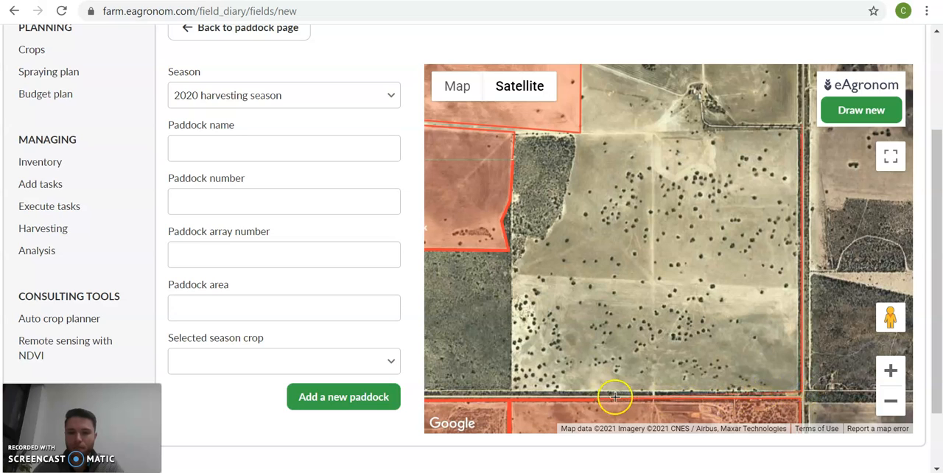
{"action": "left_click", "coordinate": [511, 392]}
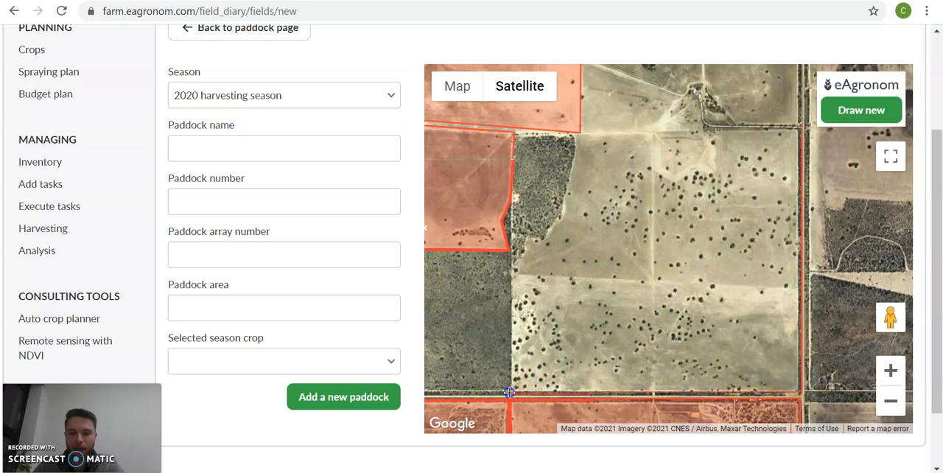
{"action": "left_click", "coordinate": [510, 255]}
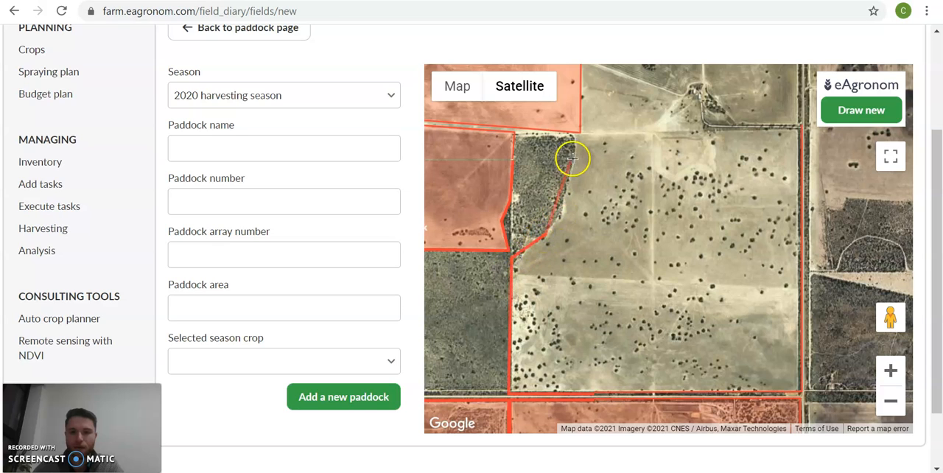
{"action": "left_click", "coordinate": [571, 133]}
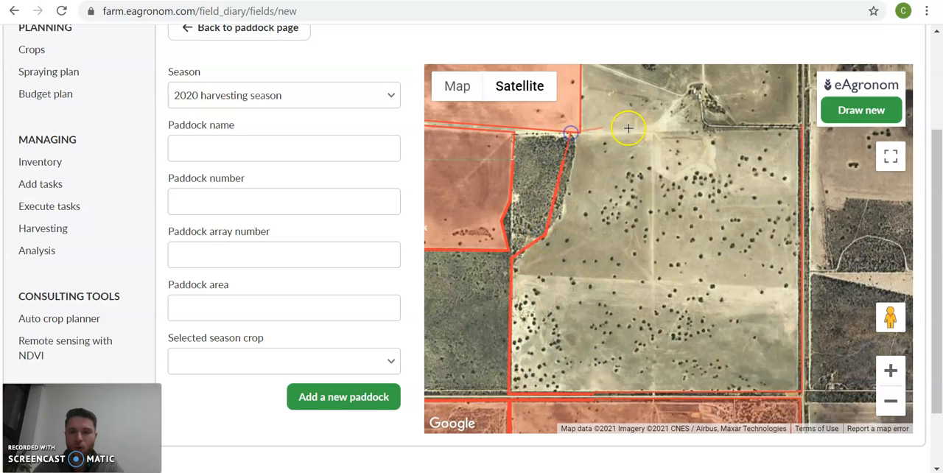
{"action": "left_click", "coordinate": [802, 129]}
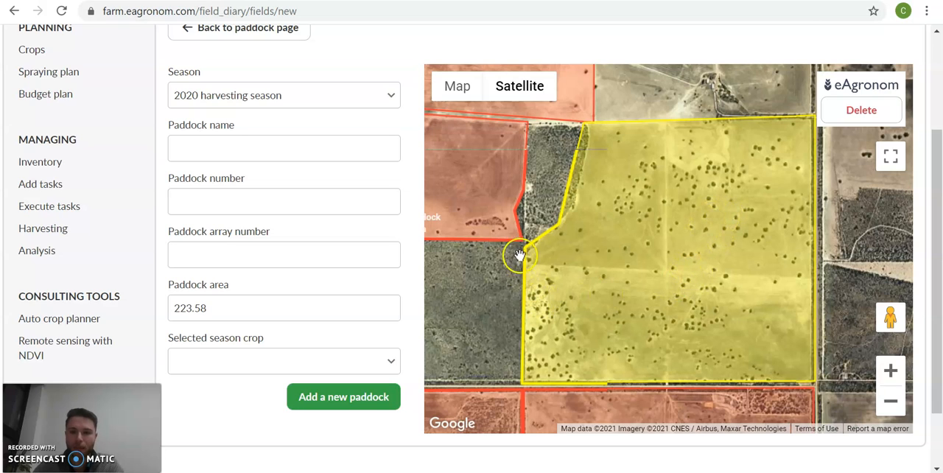
- Name the new paddock East Square Paddock and set its paddock number to 14
{"action": "left_click", "coordinate": [228, 150]}
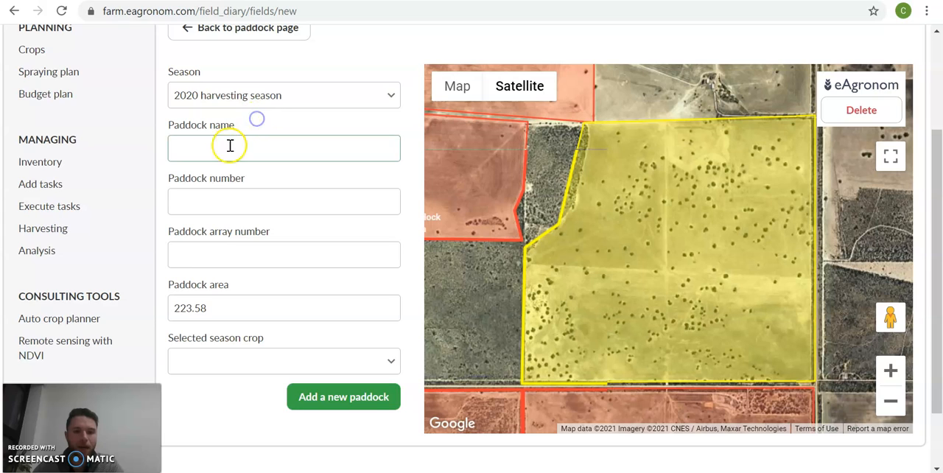
{"action": "left_click", "coordinate": [230, 146]}
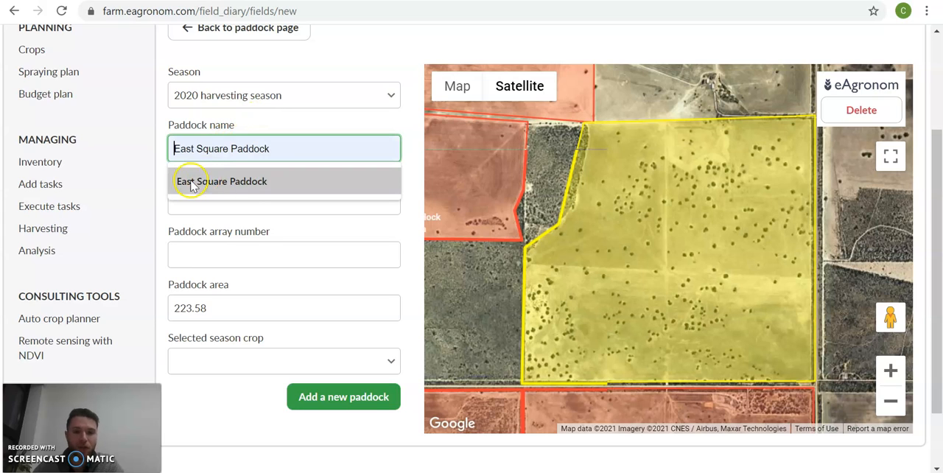
{"action": "left_click", "coordinate": [230, 186]}
{"action": "left_click", "coordinate": [211, 203]}
{"action": "left_click", "coordinate": [197, 235]}
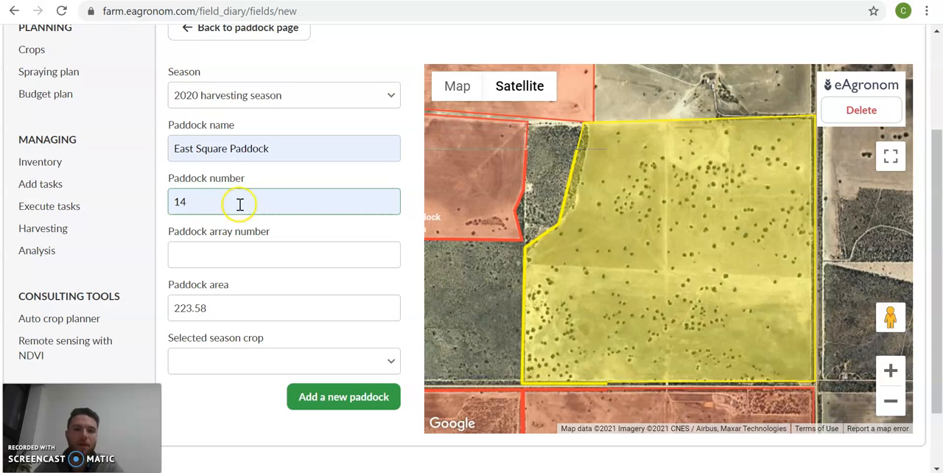
{"action": "left_click", "coordinate": [205, 182]}
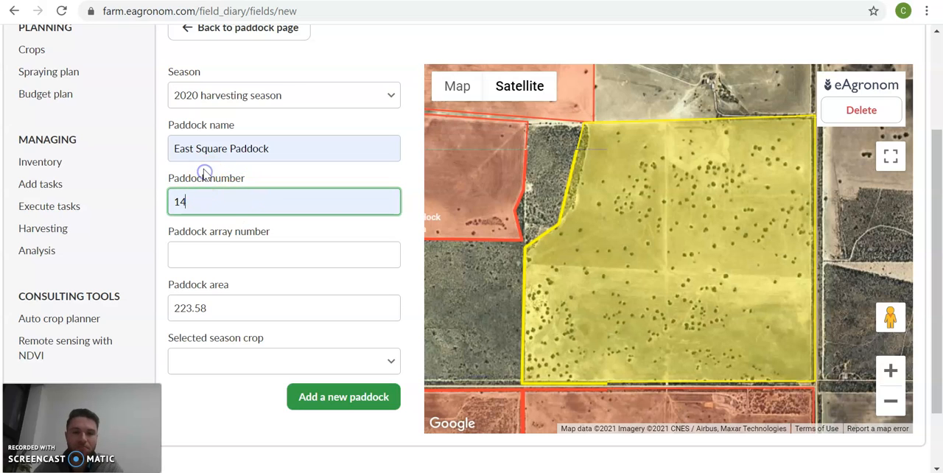
{"action": "left_click", "coordinate": [164, 190]}
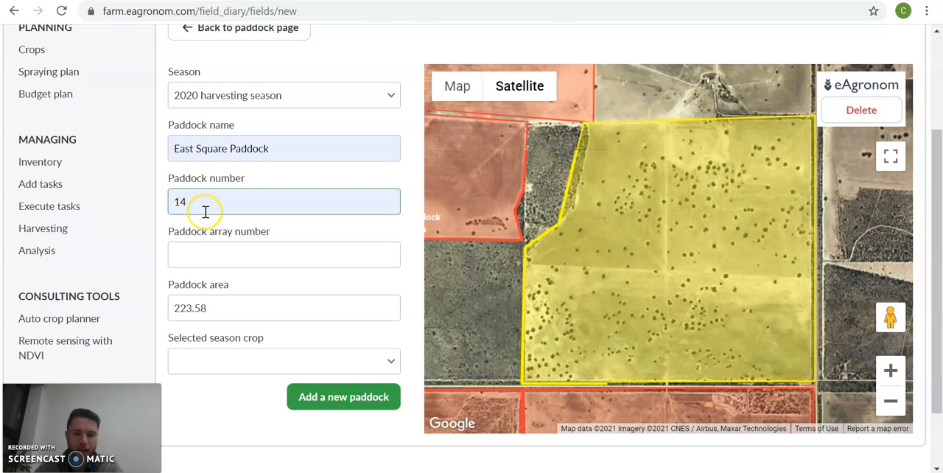
- Set the new paddock's area to 214 ha
{"action": "scroll", "coordinate": [165, 240], "scroll_direction": "down", "scroll_amount": 1}
{"action": "left_click", "coordinate": [215, 238]}
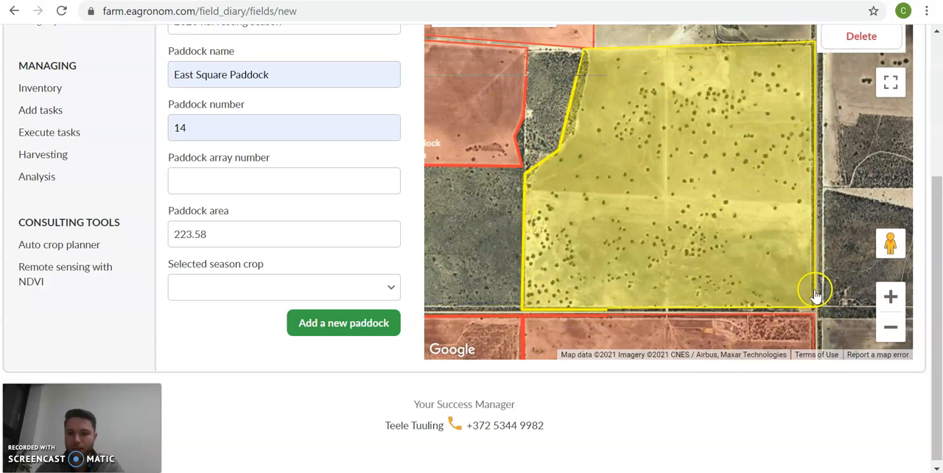
{"action": "left_click", "coordinate": [199, 239]}
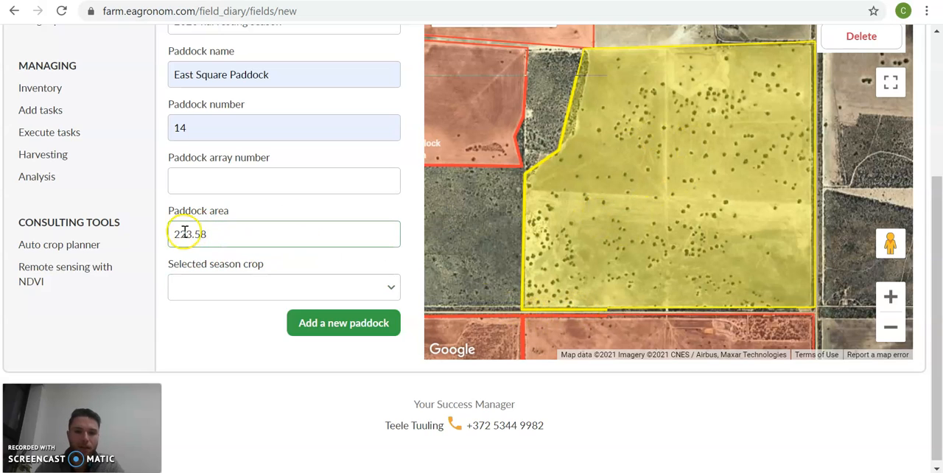
{"action": "left_click", "coordinate": [189, 234]}
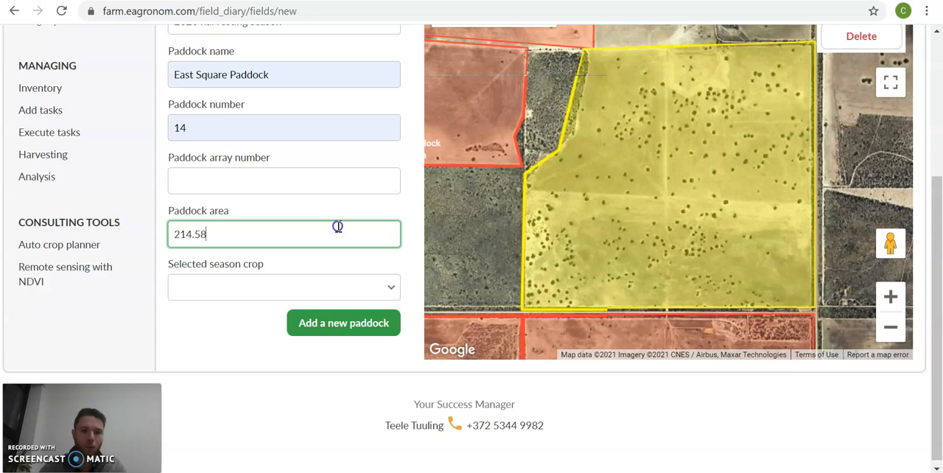
{"action": "left_click", "coordinate": [280, 208]}
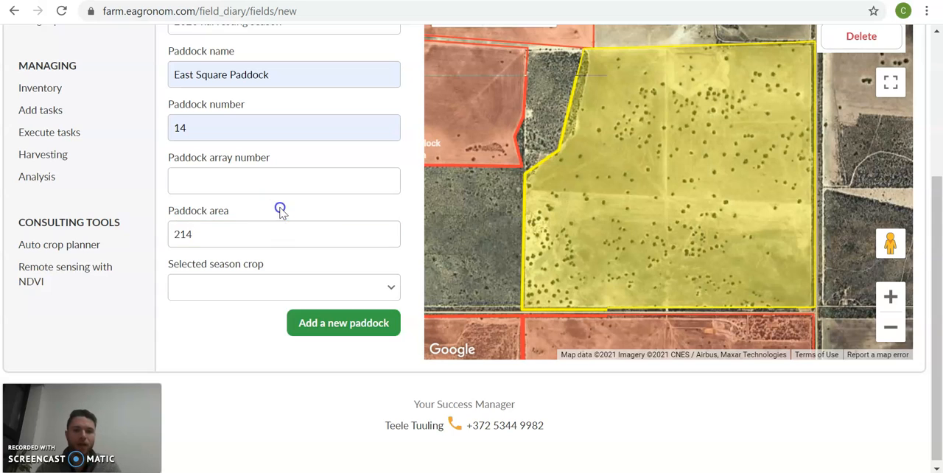
{"action": "left_click", "coordinate": [197, 242]}
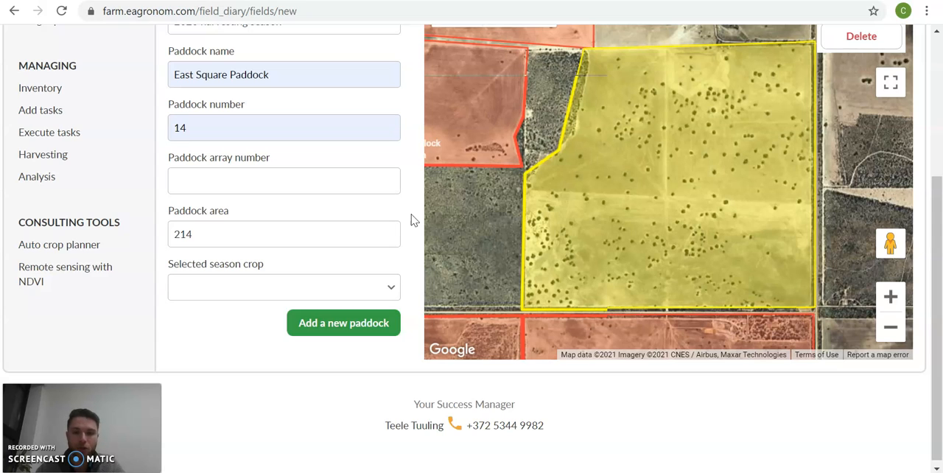
{"action": "left_click", "coordinate": [181, 235]}
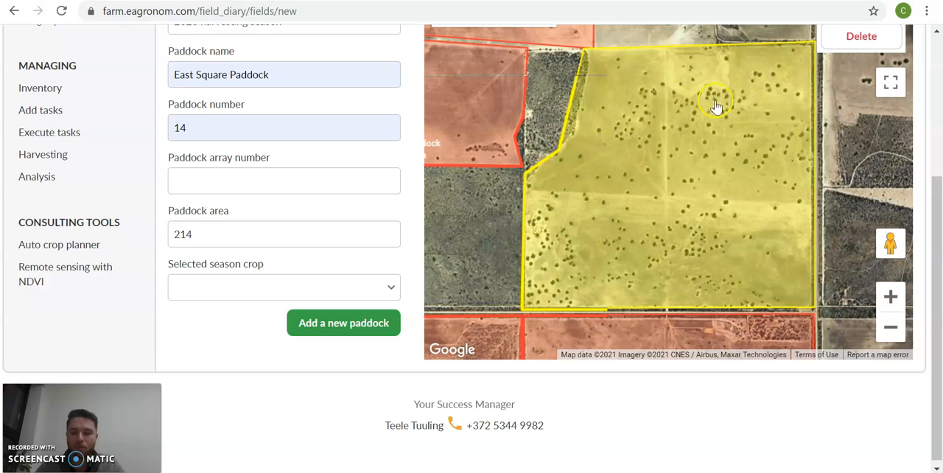
- Browse the crops available for the selected season without choosing one
{"action": "left_click", "coordinate": [229, 288]}
{"action": "scroll", "coordinate": [240, 369], "scroll_direction": "down", "scroll_amount": 7}
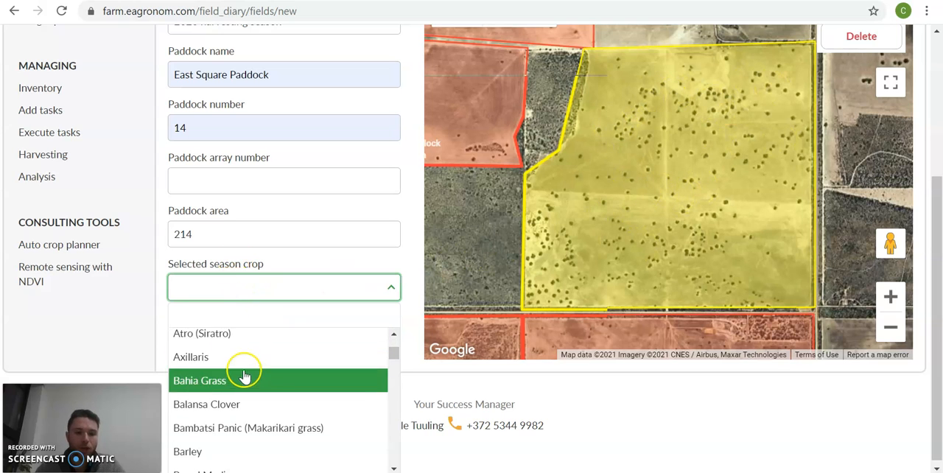
{"action": "scroll", "coordinate": [243, 394], "scroll_direction": "down", "scroll_amount": 6}
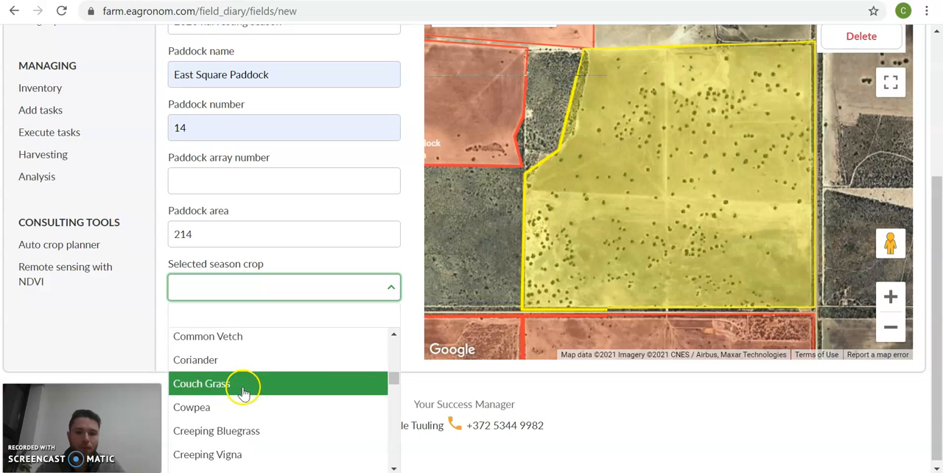
{"action": "left_click", "coordinate": [275, 262]}
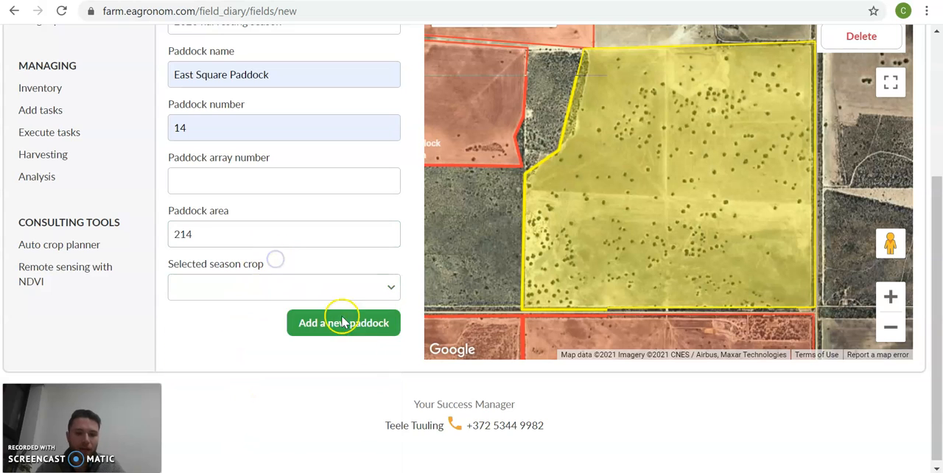
{"action": "left_click", "coordinate": [266, 294]}
{"action": "scroll", "coordinate": [268, 361], "scroll_direction": "down", "scroll_amount": 5}
{"action": "left_click", "coordinate": [303, 267]}
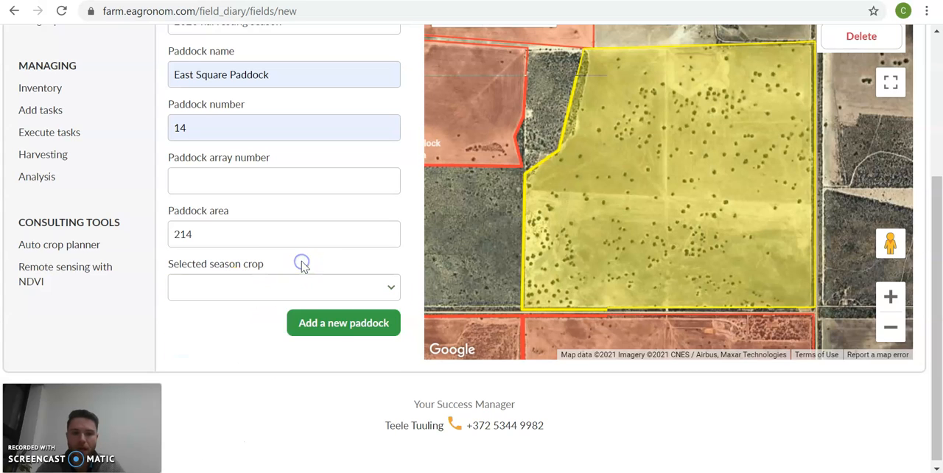
- Save the new paddock and check it on the paddock overview map and in the paddock list
{"action": "left_click", "coordinate": [348, 333]}
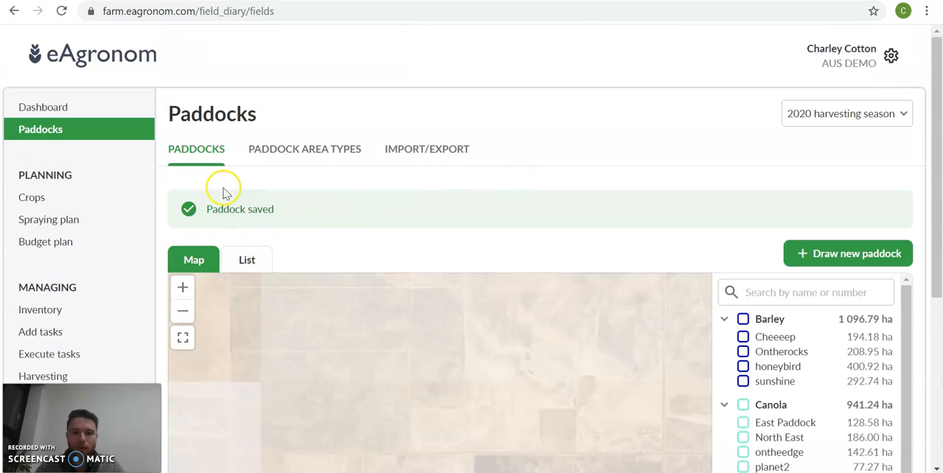
{"action": "scroll", "coordinate": [165, 207], "scroll_direction": "down", "scroll_amount": 3}
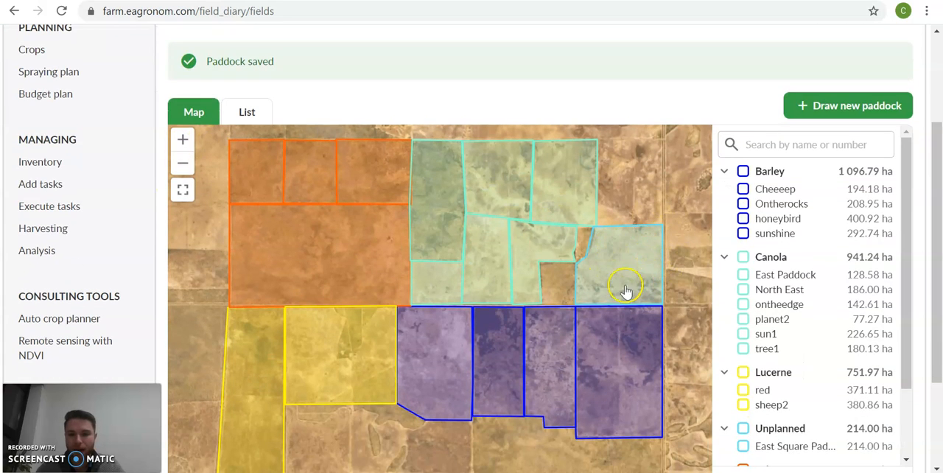
{"action": "scroll", "coordinate": [589, 96], "scroll_direction": "up", "scroll_amount": 1}
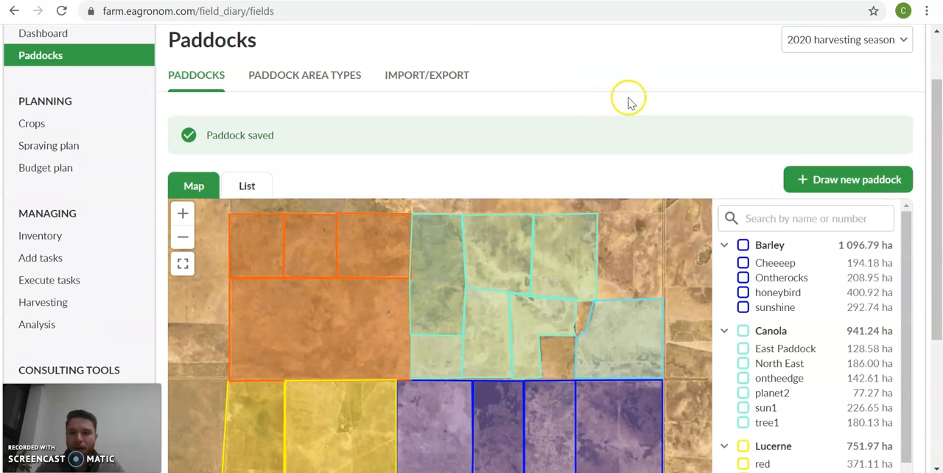
{"action": "scroll", "coordinate": [155, 171], "scroll_direction": "down", "scroll_amount": 2}
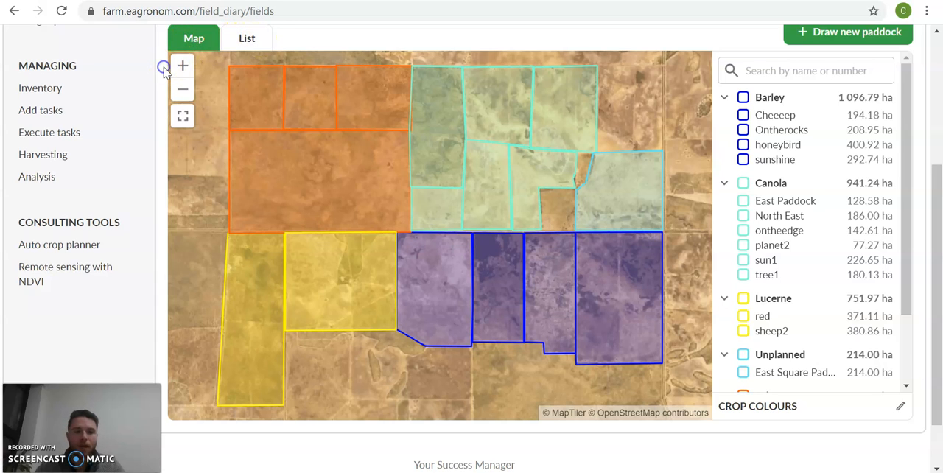
{"action": "left_click", "coordinate": [322, 96]}
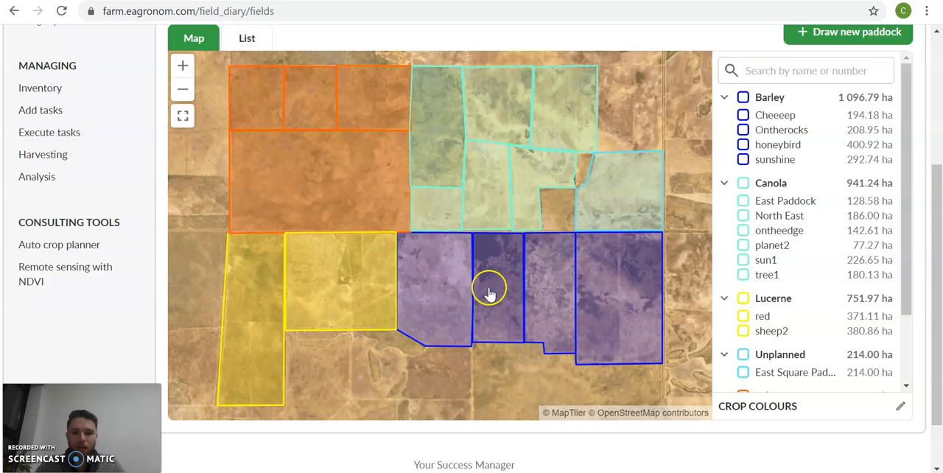
- View the paddock map at different zoom levels and in full screen, returning to the normal page view
{"action": "left_click", "coordinate": [183, 74]}
{"action": "left_click", "coordinate": [183, 88]}
{"action": "double_click", "coordinate": [447, 231]}
{"action": "scroll", "coordinate": [446, 232], "scroll_direction": "down", "scroll_amount": 2}
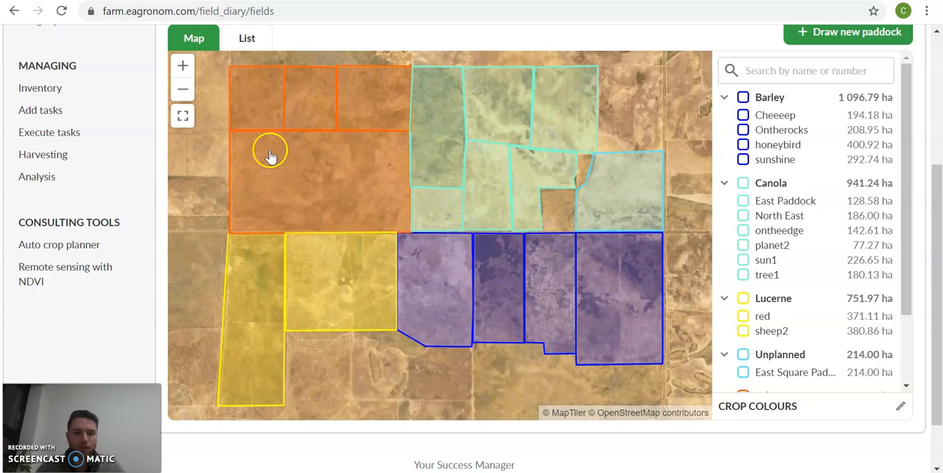
{"action": "left_click", "coordinate": [183, 116]}
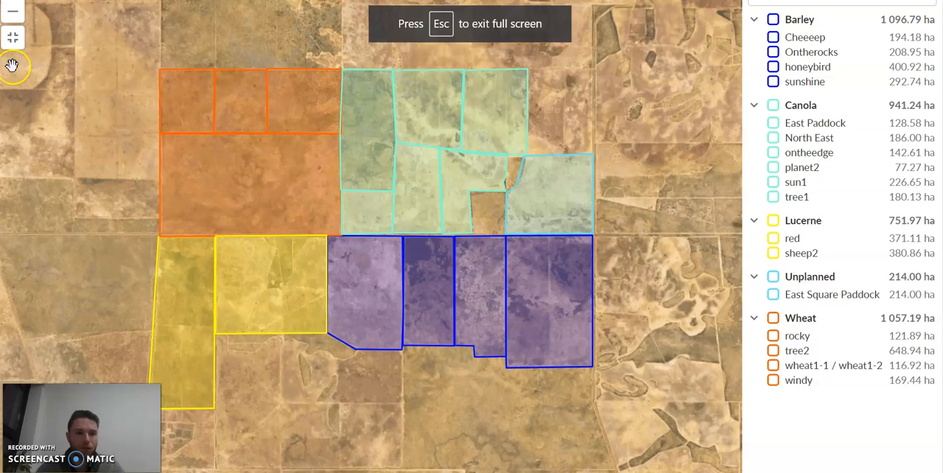
{"action": "left_click", "coordinate": [13, 41]}
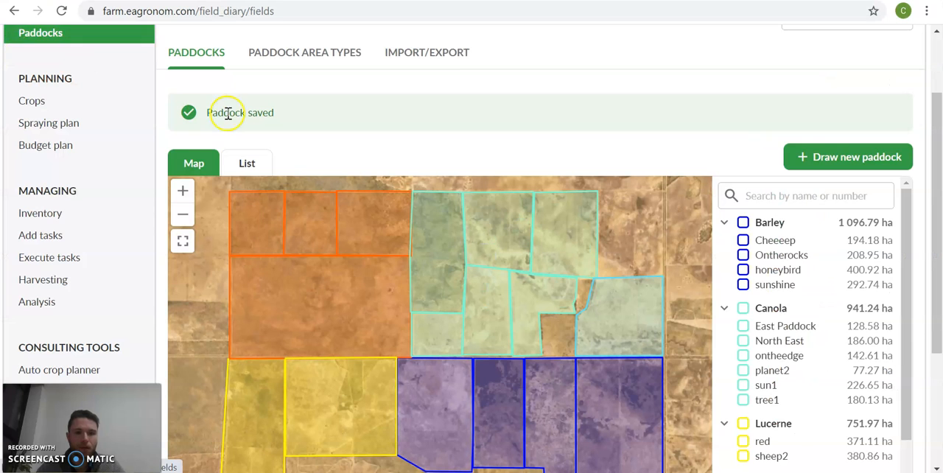
- Look through the paddock list grouped by crop alongside the map
{"action": "scroll", "coordinate": [219, 105], "scroll_direction": "down", "scroll_amount": 1}
{"action": "scroll", "coordinate": [163, 129], "scroll_direction": "down", "scroll_amount": 1}
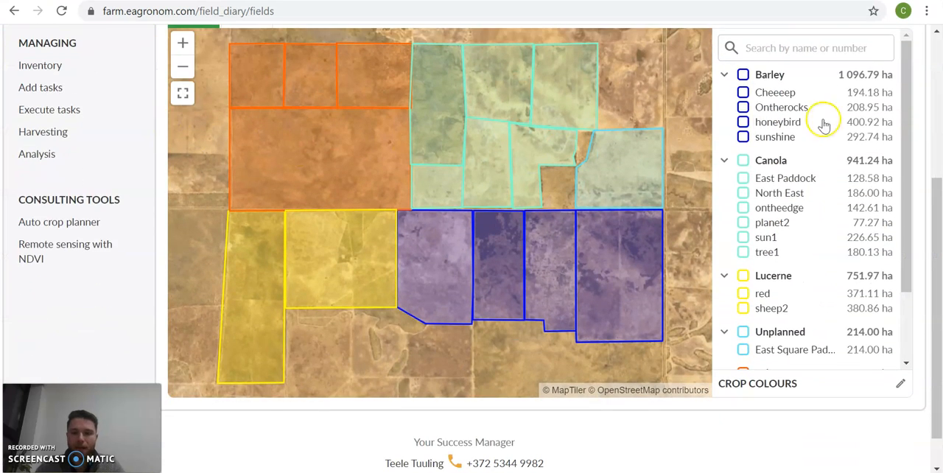
{"action": "scroll", "coordinate": [789, 318], "scroll_direction": "down", "scroll_amount": 1}
{"action": "scroll", "coordinate": [801, 328], "scroll_direction": "up", "scroll_amount": 1}
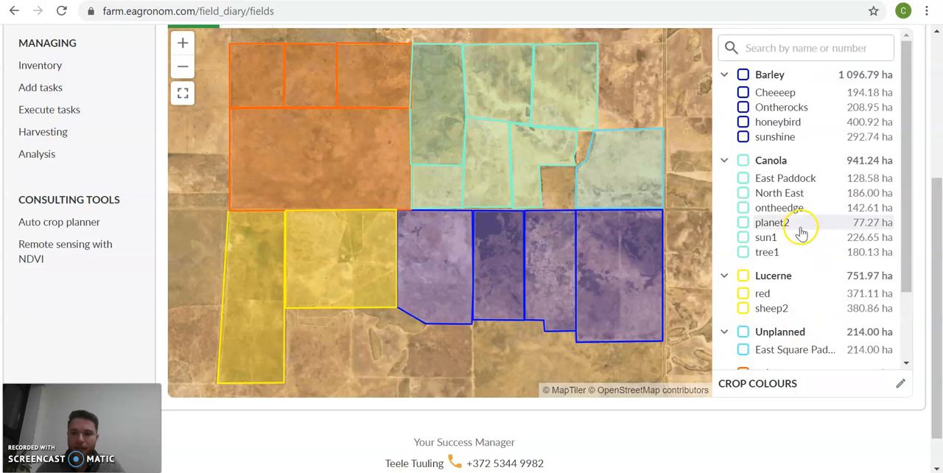
{"action": "scroll", "coordinate": [157, 185], "scroll_direction": "up", "scroll_amount": 1}
{"action": "scroll", "coordinate": [159, 186], "scroll_direction": "down", "scroll_amount": 1}
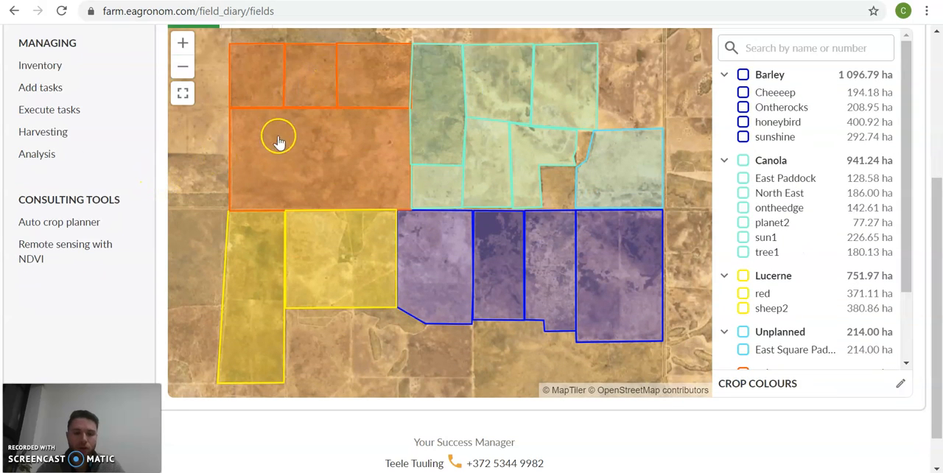
- Select the four wheat paddocks on the map and deselect them again
{"action": "left_click", "coordinate": [279, 51]}
{"action": "left_click", "coordinate": [320, 56]}
{"action": "left_click", "coordinate": [365, 59]}
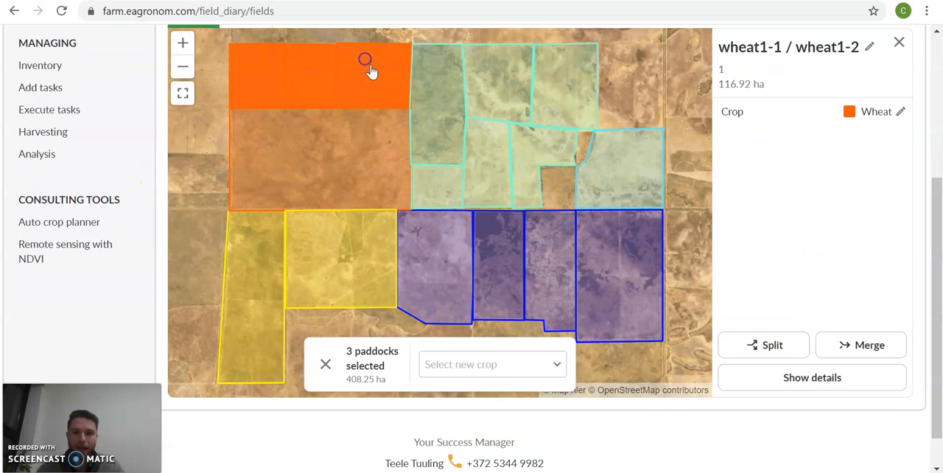
{"action": "left_click", "coordinate": [347, 143]}
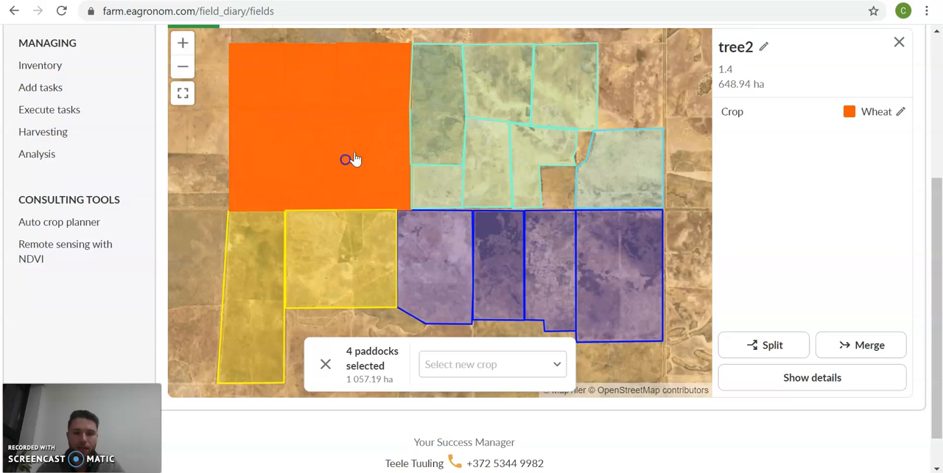
{"action": "left_click", "coordinate": [352, 159]}
{"action": "left_click", "coordinate": [386, 88]}
{"action": "left_click", "coordinate": [326, 84]}
{"action": "left_click", "coordinate": [261, 78]}
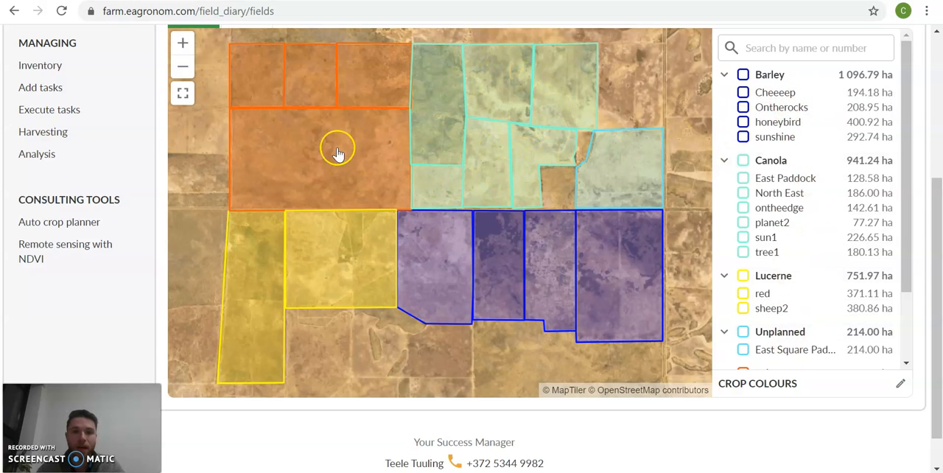
- Select all paddocks of the Barley, Canola and Lucerne groups one group at a time, clearing each selection again
{"action": "left_click", "coordinate": [744, 75]}
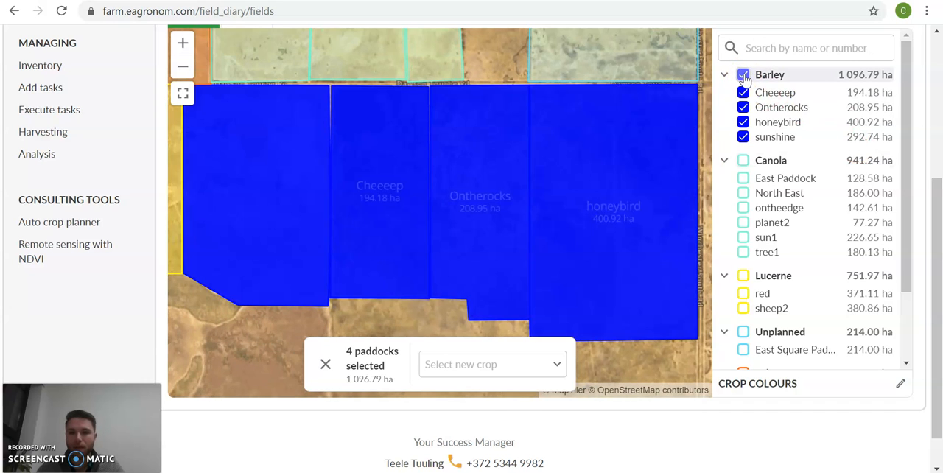
{"action": "left_click", "coordinate": [743, 75]}
{"action": "left_click", "coordinate": [743, 162]}
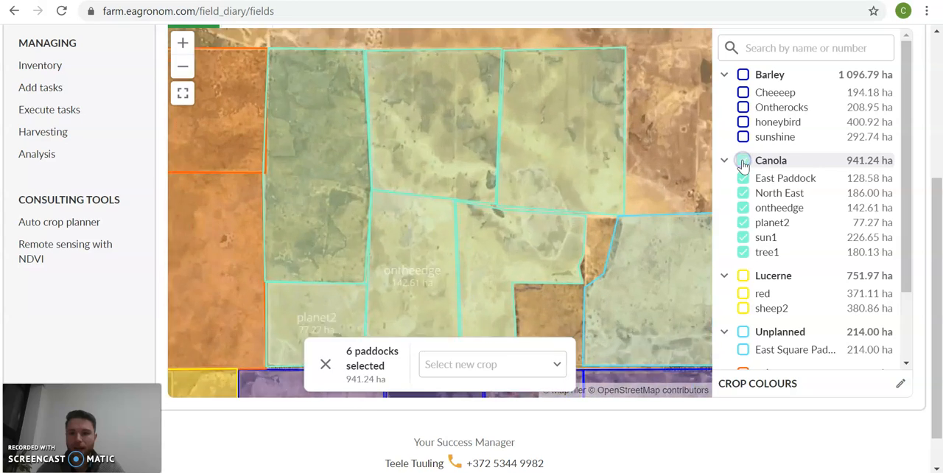
{"action": "left_click", "coordinate": [742, 162]}
{"action": "left_click", "coordinate": [743, 277]}
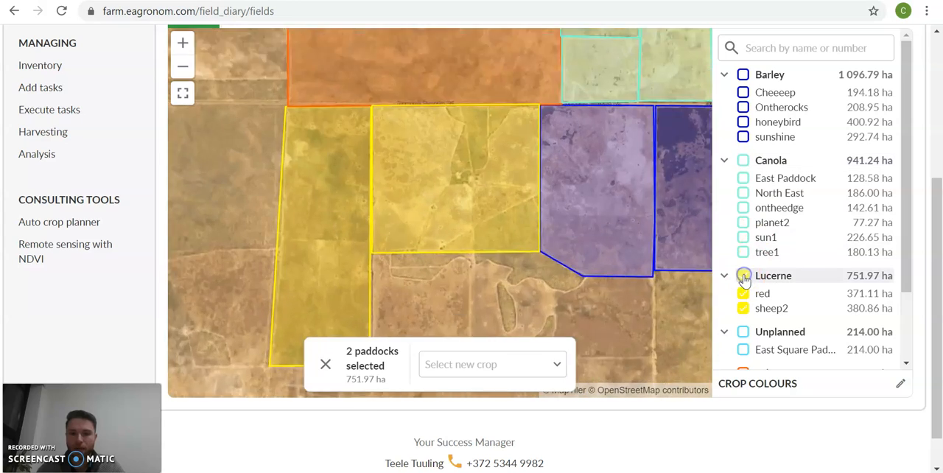
{"action": "left_click", "coordinate": [744, 277]}
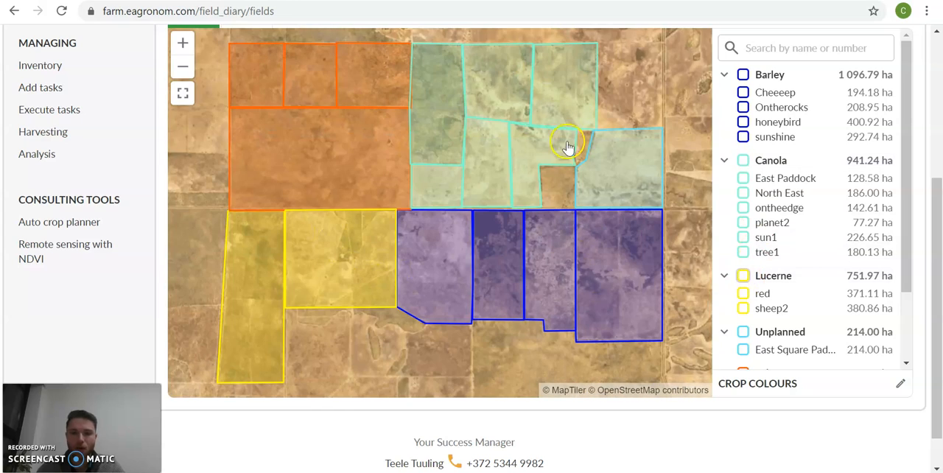
- Search the paddocks by name for "east sq" and clear the search
{"action": "scroll", "coordinate": [802, 221], "scroll_direction": "down", "scroll_amount": 2}
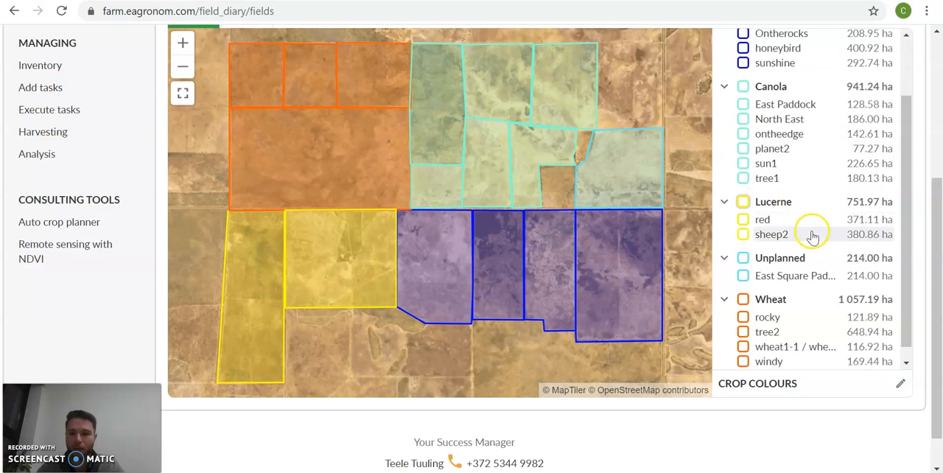
{"action": "scroll", "coordinate": [808, 225], "scroll_direction": "up", "scroll_amount": 2}
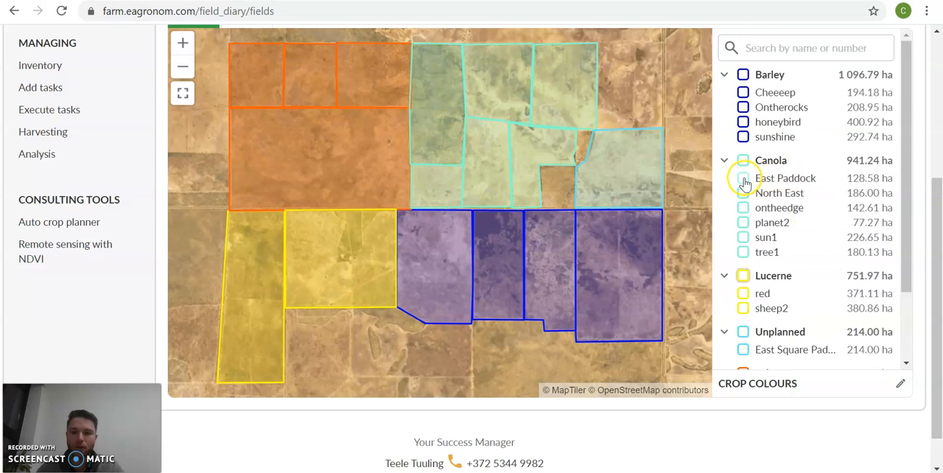
{"action": "scroll", "coordinate": [933, 172], "scroll_direction": "up", "scroll_amount": 1}
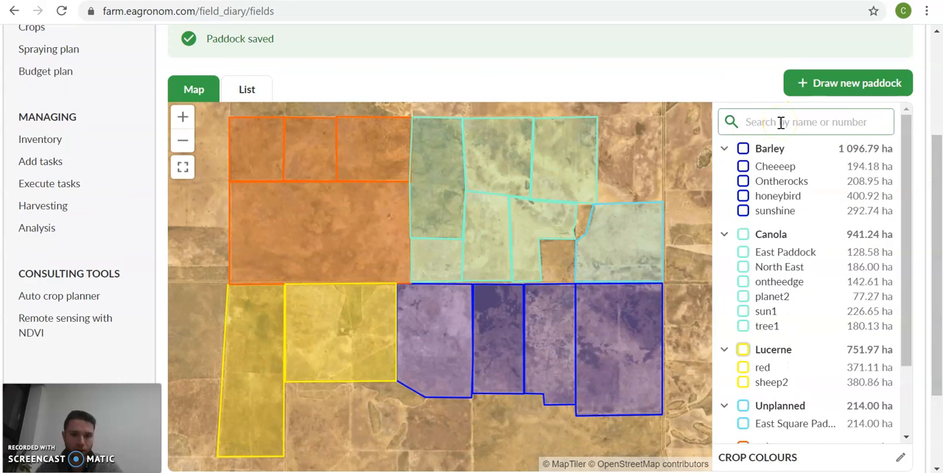
{"action": "left_click", "coordinate": [780, 123]}
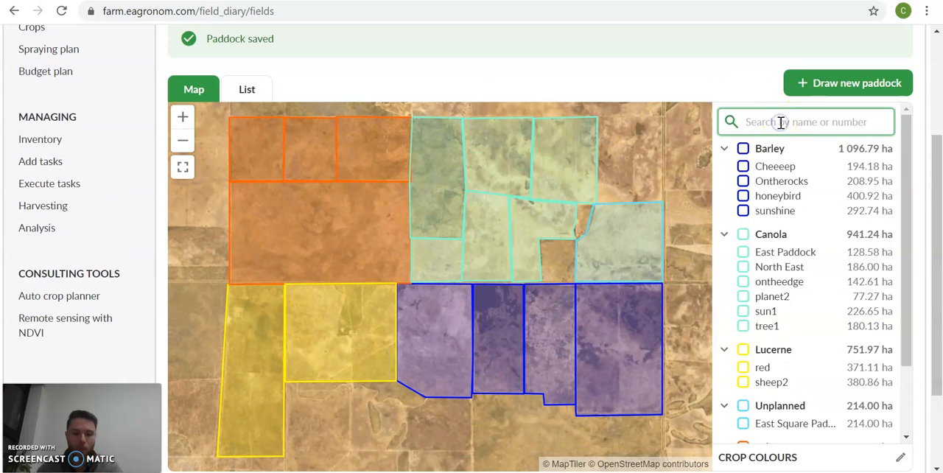
{"action": "type", "text": "east "}
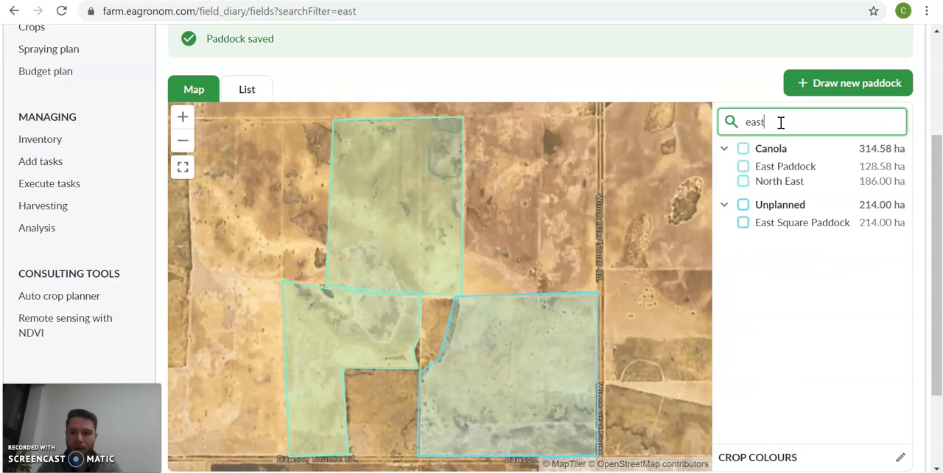
{"action": "type", "text": "sq"}
{"action": "left_click", "coordinate": [771, 120]}
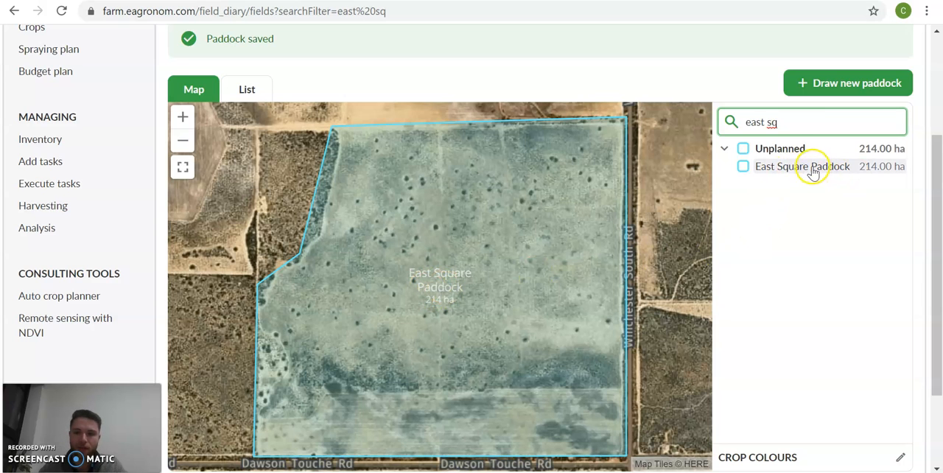
{"action": "key", "text": "BackSpace"}
{"action": "key", "text": "BackSpace"}
{"action": "key", "text": "BackSpace"}
{"action": "key", "text": "BackSpace"}
{"action": "key", "text": "BackSpace"}
{"action": "key", "text": "BackSpace"}
{"action": "key", "text": "BackSpace"}
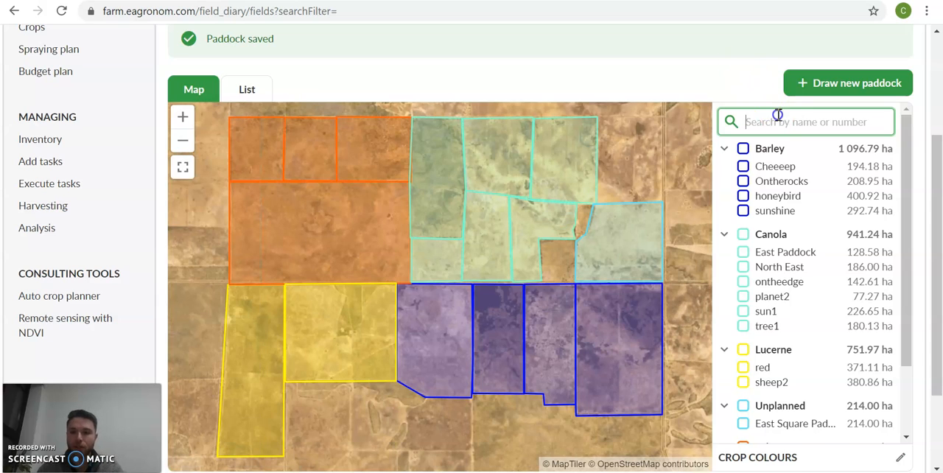
- Search the paddocks by number 14 and clear the search
{"action": "type", "text": "14"}
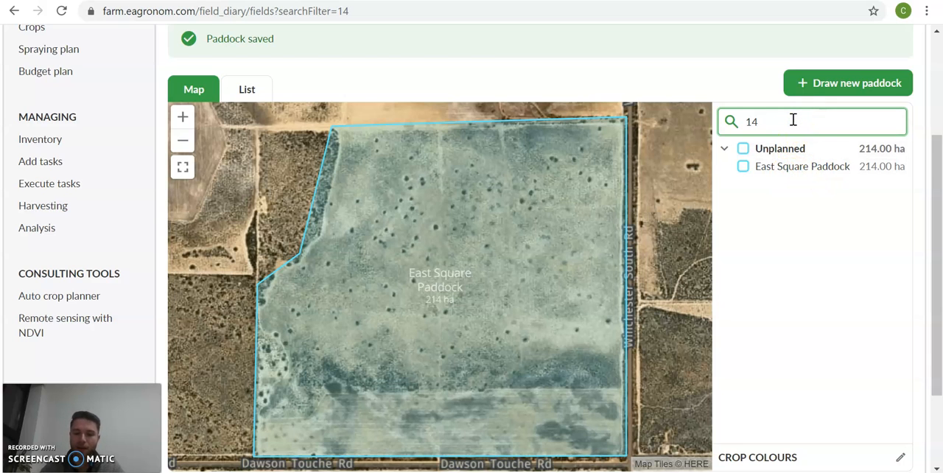
{"action": "key", "text": "BackSpace"}
{"action": "key", "text": "BackSpace"}
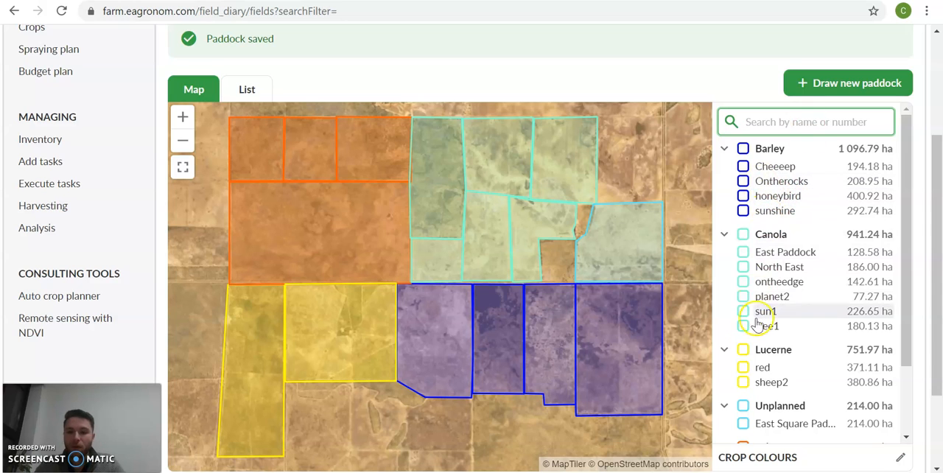
- Assign Oats as the crop of East Square Paddock and close its details
{"action": "scroll", "coordinate": [810, 368], "scroll_direction": "down", "scroll_amount": 1}
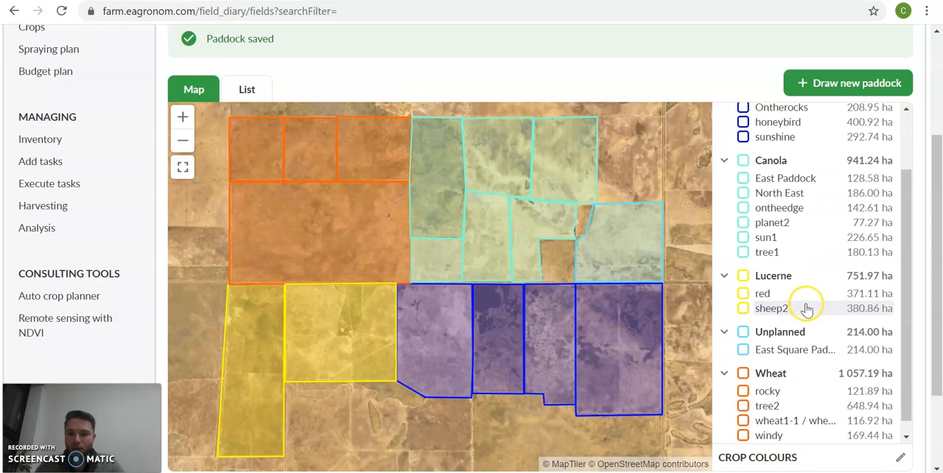
{"action": "scroll", "coordinate": [155, 270], "scroll_direction": "down", "scroll_amount": 2}
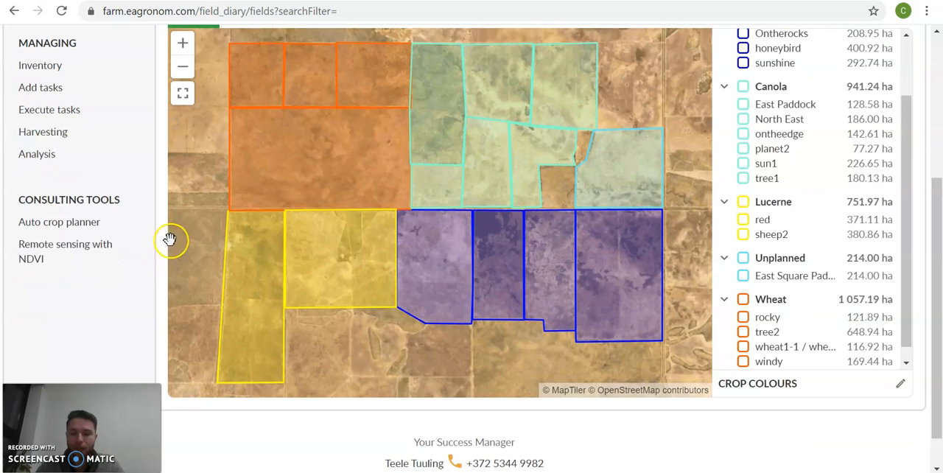
{"action": "scroll", "coordinate": [155, 254], "scroll_direction": "up", "scroll_amount": 2}
{"action": "left_click", "coordinate": [624, 245]}
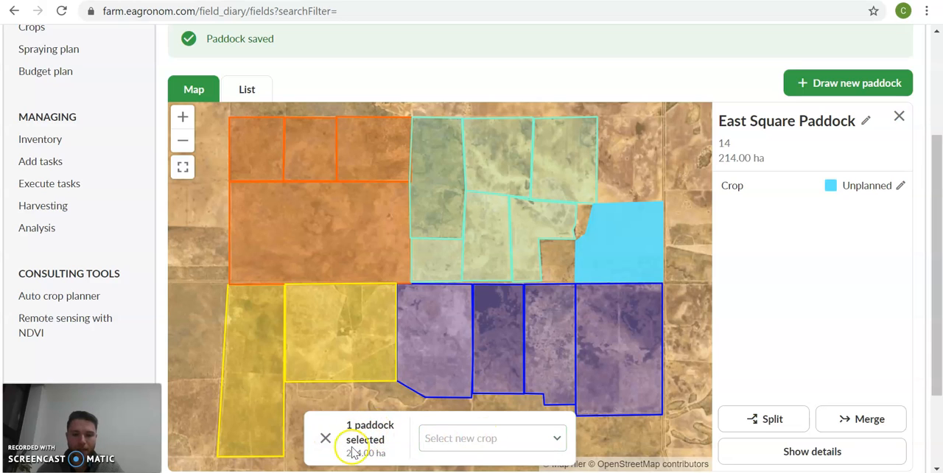
{"action": "left_click", "coordinate": [509, 439]}
{"action": "scroll", "coordinate": [505, 358], "scroll_direction": "down", "scroll_amount": 5}
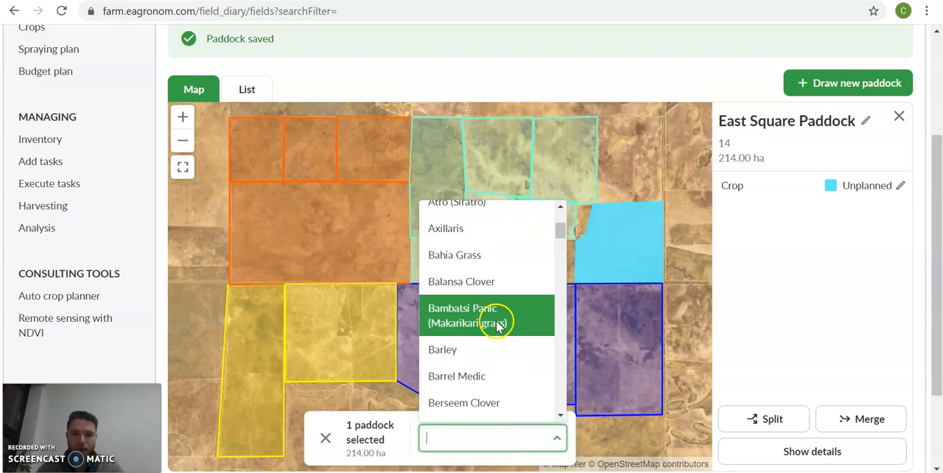
{"action": "scroll", "coordinate": [500, 327], "scroll_direction": "down", "scroll_amount": 7}
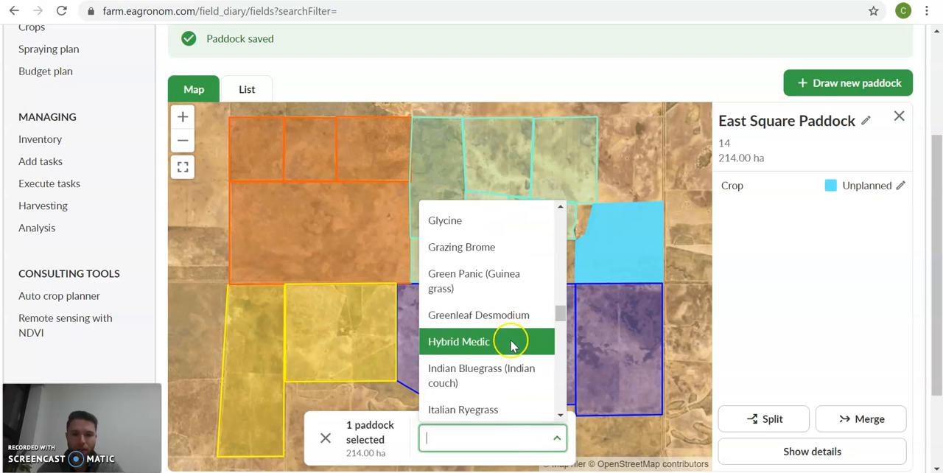
{"action": "scroll", "coordinate": [501, 365], "scroll_direction": "down", "scroll_amount": 5}
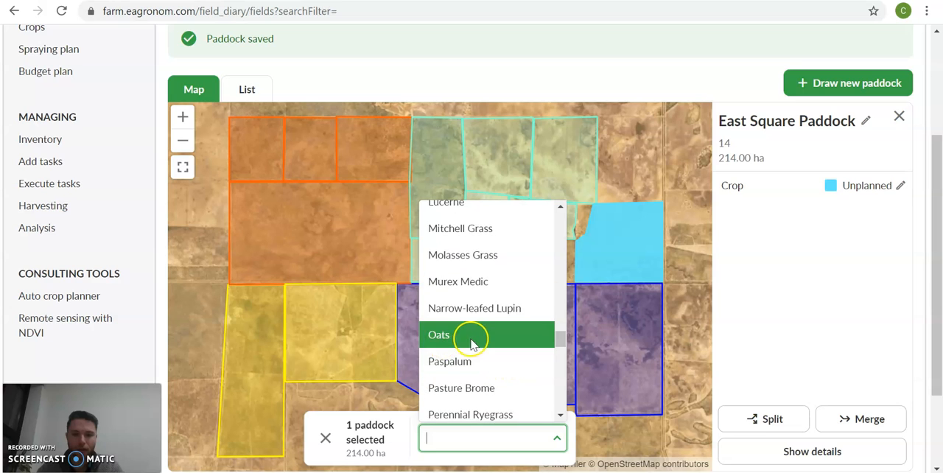
{"action": "left_click", "coordinate": [476, 335]}
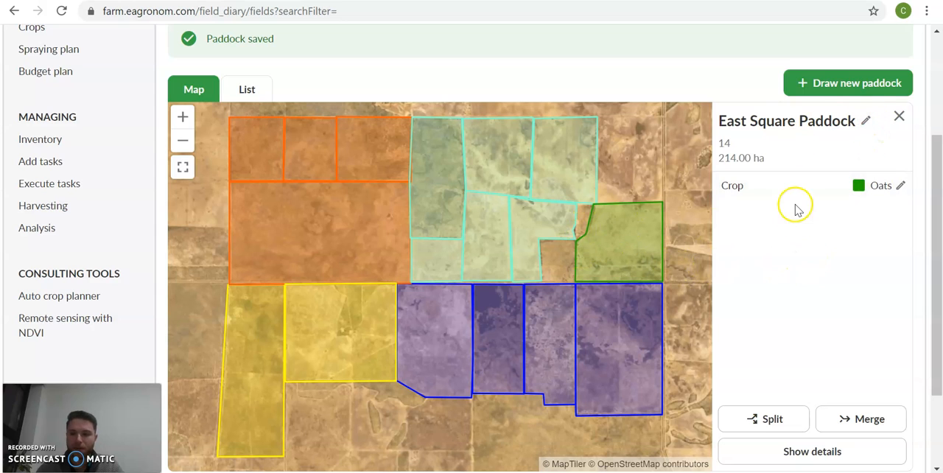
{"action": "left_click", "coordinate": [900, 121]}
- Change the crop colour of Oats to bright lime green and check it on the map
{"action": "scroll", "coordinate": [789, 389], "scroll_direction": "down", "scroll_amount": 1}
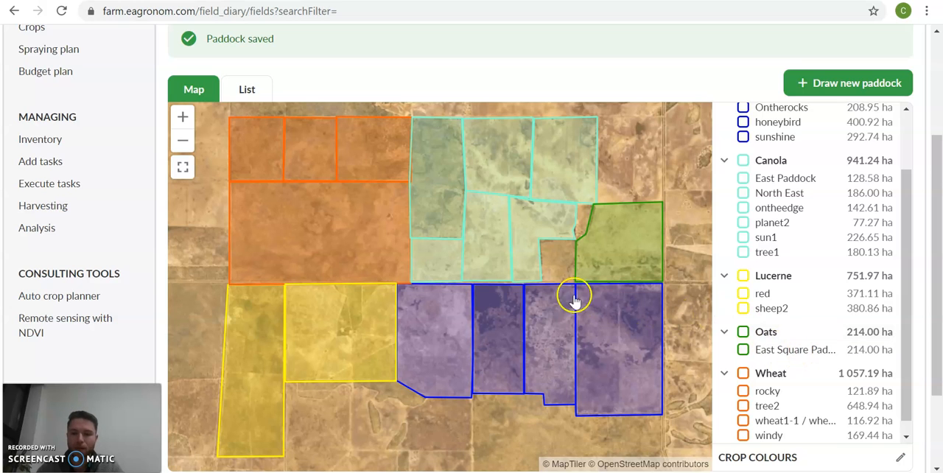
{"action": "scroll", "coordinate": [833, 398], "scroll_direction": "down", "scroll_amount": 1}
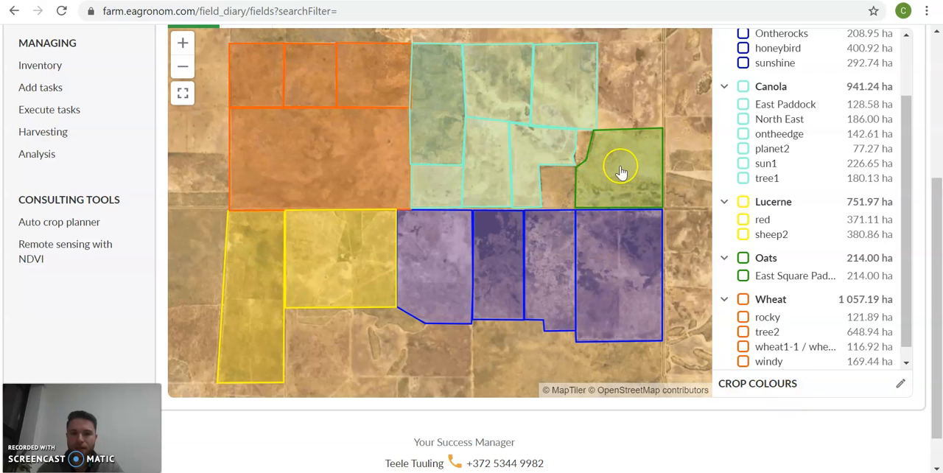
{"action": "left_click", "coordinate": [779, 389]}
{"action": "scroll", "coordinate": [781, 383], "scroll_direction": "up", "scroll_amount": 1}
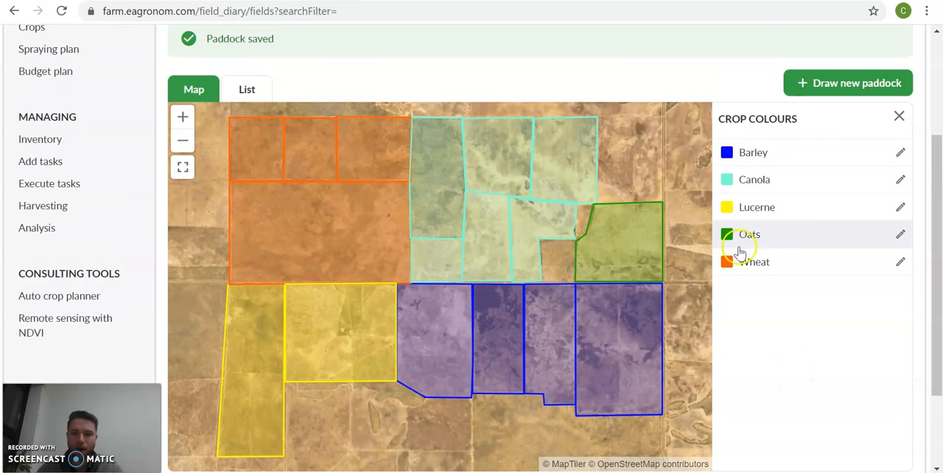
{"action": "left_click", "coordinate": [782, 234]}
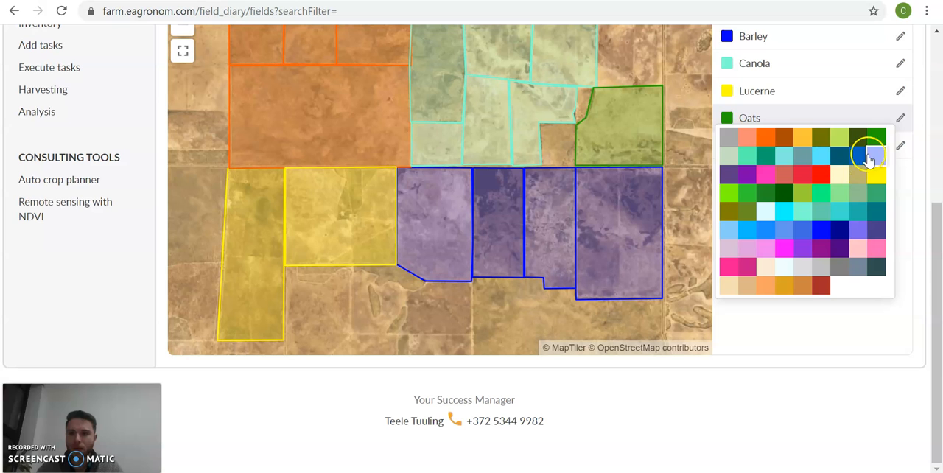
{"action": "left_click", "coordinate": [733, 193]}
{"action": "scroll", "coordinate": [467, 228], "scroll_direction": "down", "scroll_amount": 3}
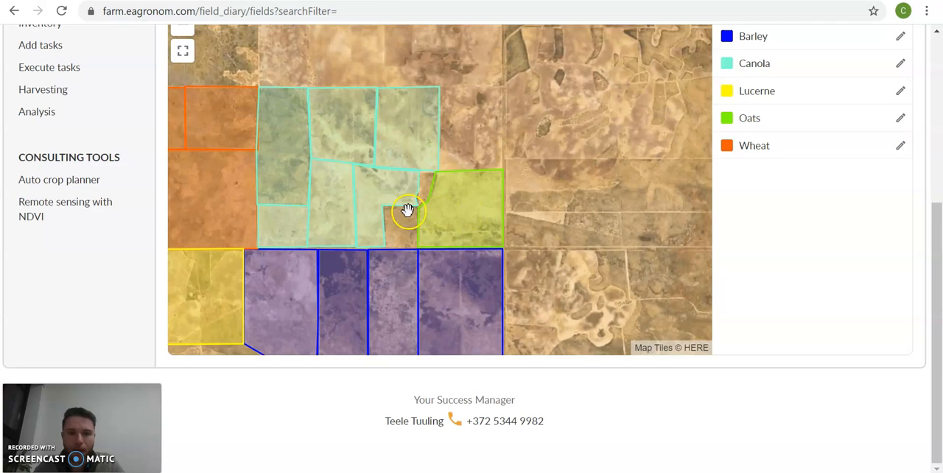
{"action": "left_click_drag", "start_coordinate": [407, 210], "coordinate": [552, 147]}
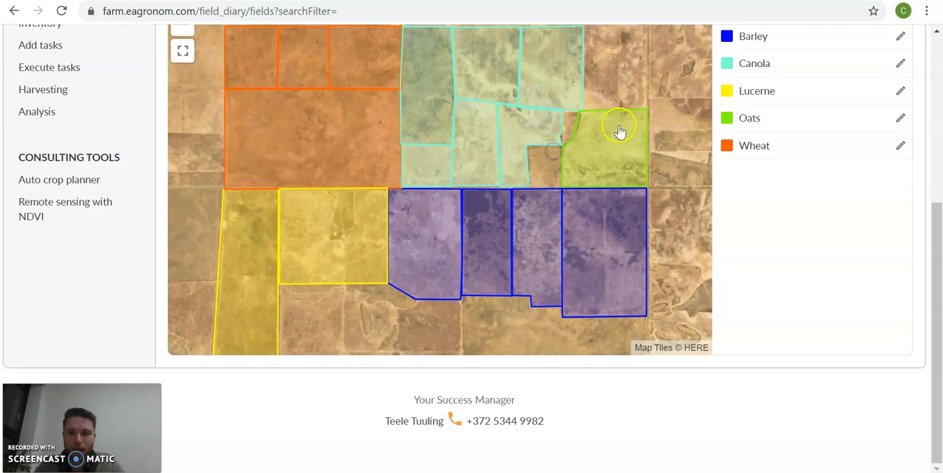
- Close the crop colours and open the full details page of East Square Paddock from the map
{"action": "scroll", "coordinate": [803, 217], "scroll_direction": "up", "scroll_amount": 2}
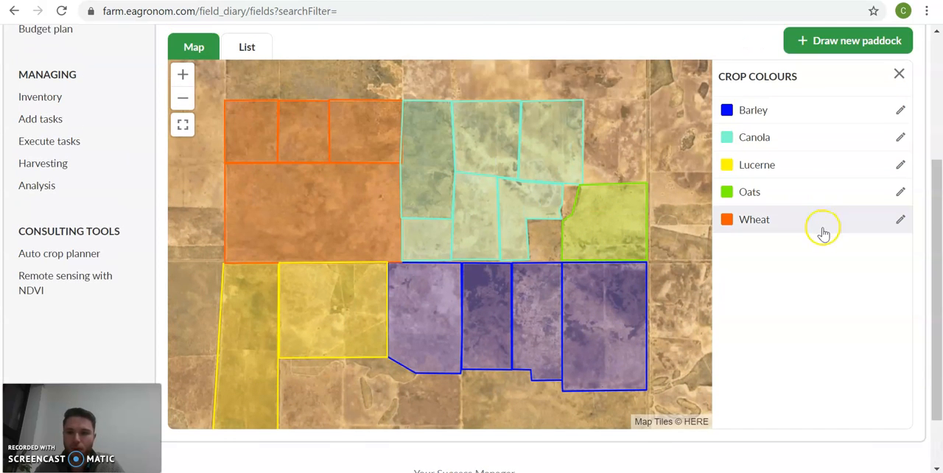
{"action": "left_click", "coordinate": [900, 74]}
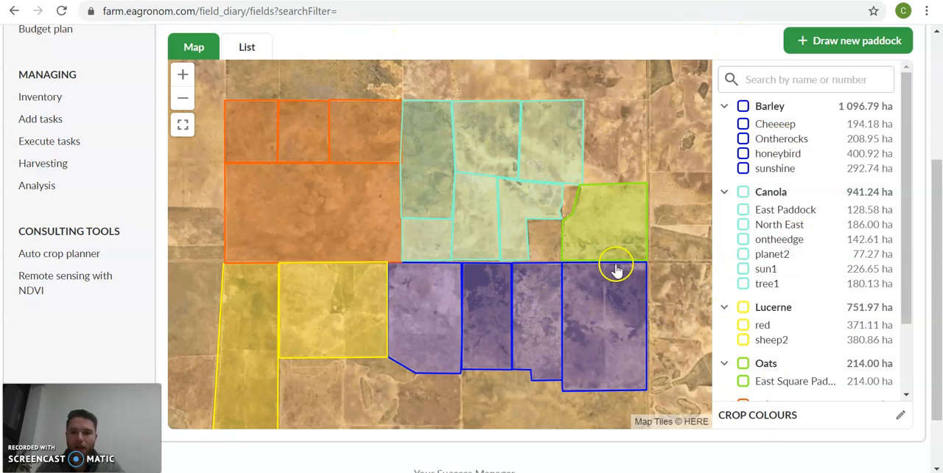
{"action": "left_click", "coordinate": [615, 230]}
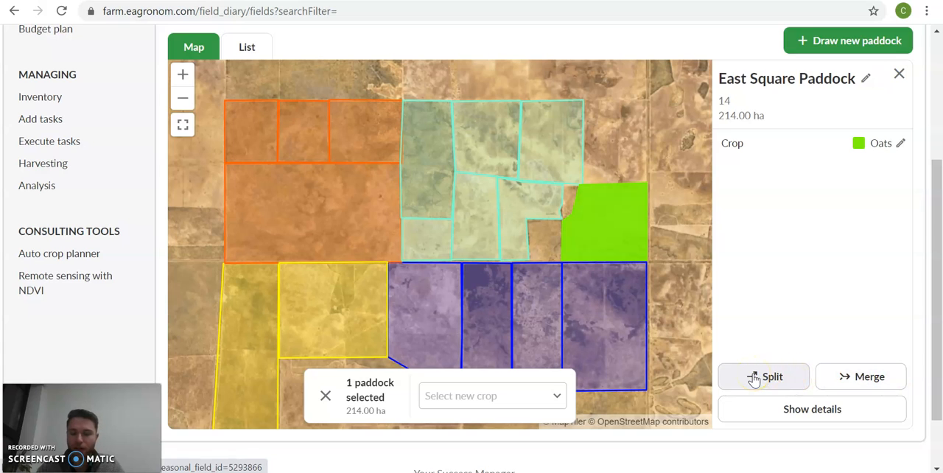
{"action": "left_click", "coordinate": [753, 378]}
{"action": "left_click", "coordinate": [823, 416]}
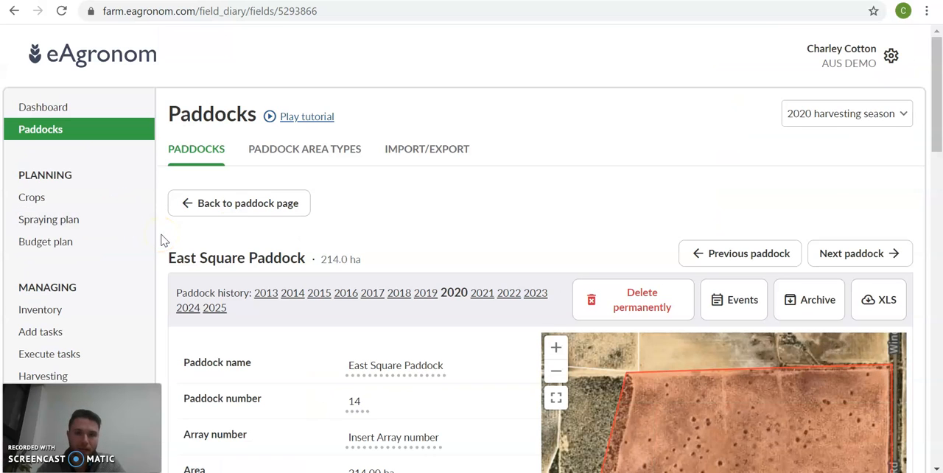
- Review the details of East Square Paddock and return to the paddock overview
{"action": "scroll", "coordinate": [162, 240], "scroll_direction": "down", "scroll_amount": 4}
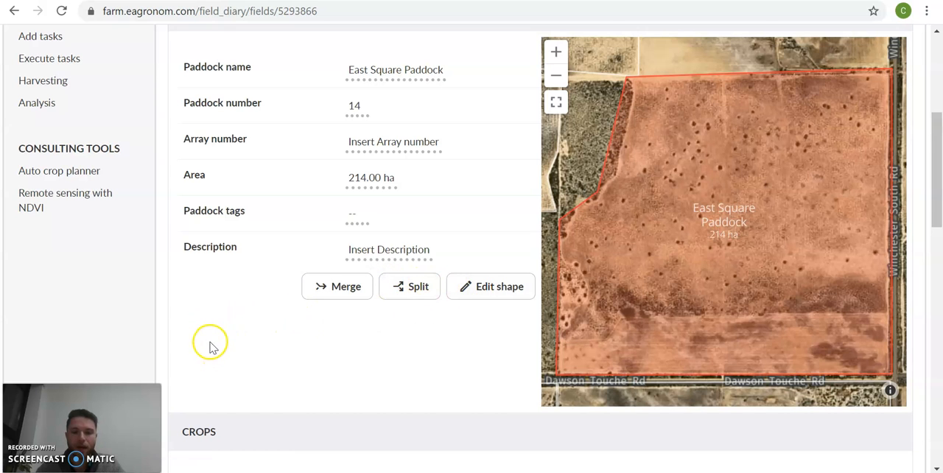
{"action": "scroll", "coordinate": [211, 346], "scroll_direction": "up", "scroll_amount": 3}
{"action": "scroll", "coordinate": [302, 302], "scroll_direction": "down", "scroll_amount": 2}
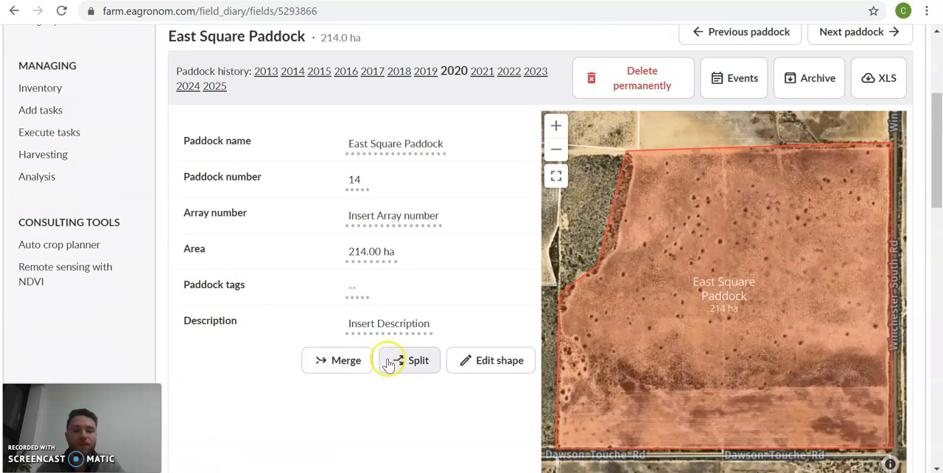
{"action": "scroll", "coordinate": [466, 374], "scroll_direction": "up", "scroll_amount": 3}
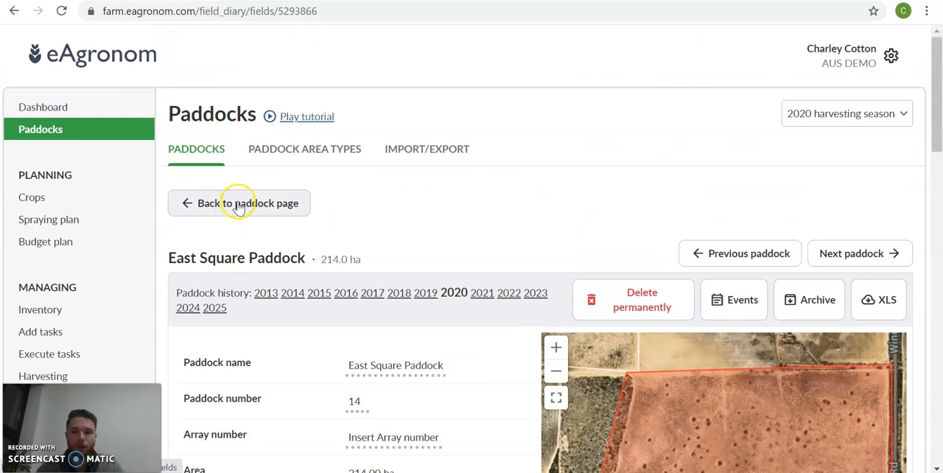
{"action": "left_click", "coordinate": [240, 206]}
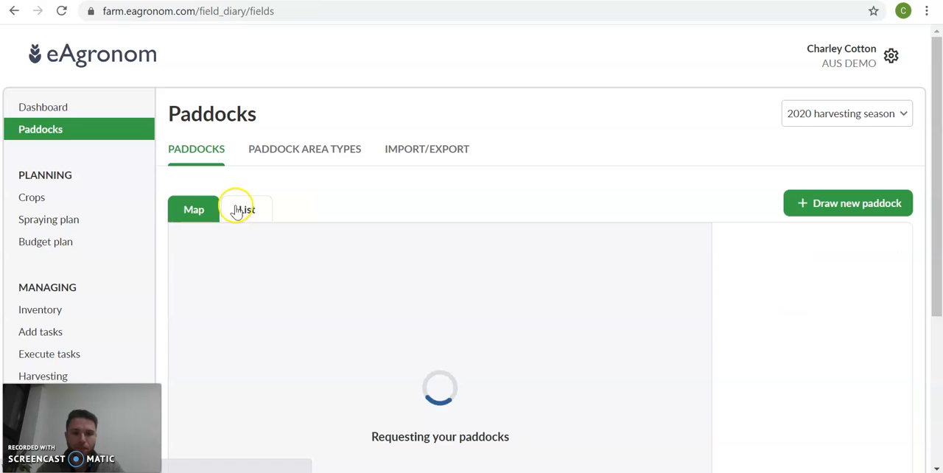
- Show the paddocks as a list instead of a map and look through the entries
{"action": "scroll", "coordinate": [161, 199], "scroll_direction": "down", "scroll_amount": 2}
{"action": "scroll", "coordinate": [160, 200], "scroll_direction": "down", "scroll_amount": 1}
{"action": "scroll", "coordinate": [184, 169], "scroll_direction": "up", "scroll_amount": 1}
{"action": "left_click", "coordinate": [254, 62]}
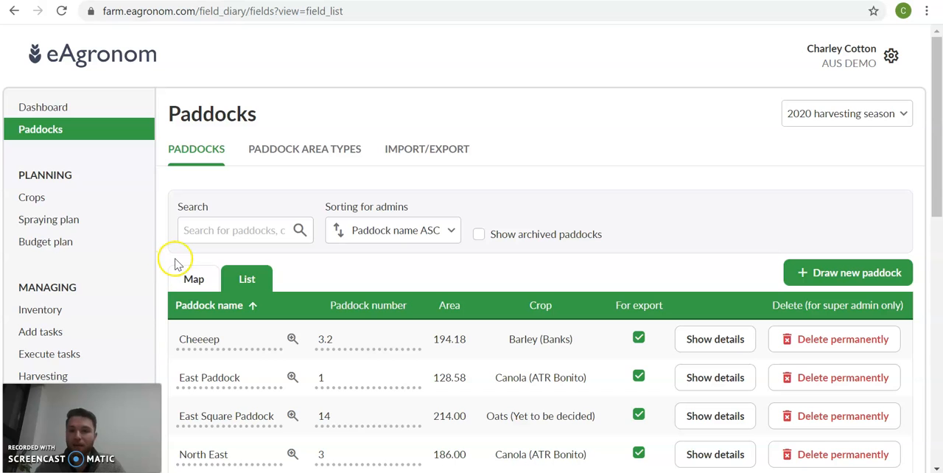
{"action": "scroll", "coordinate": [174, 266], "scroll_direction": "down", "scroll_amount": 1}
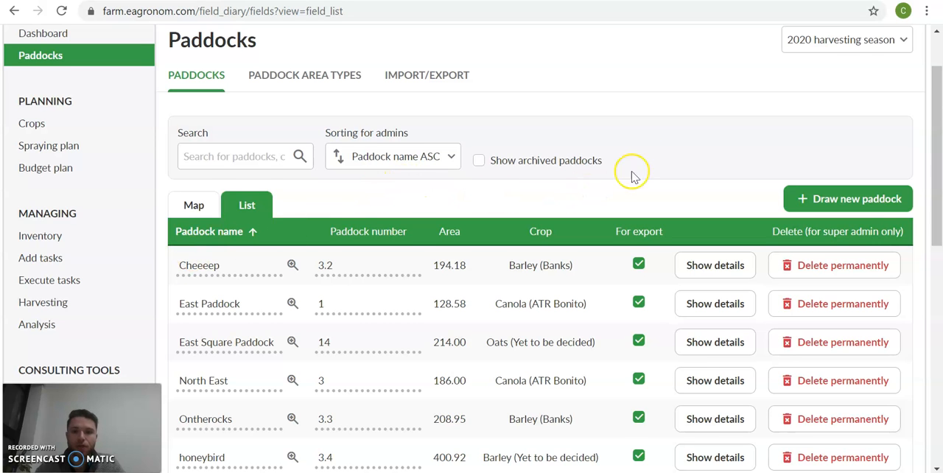
{"action": "scroll", "coordinate": [661, 149], "scroll_direction": "up", "scroll_amount": 1}
{"action": "scroll", "coordinate": [158, 268], "scroll_direction": "down", "scroll_amount": 3}
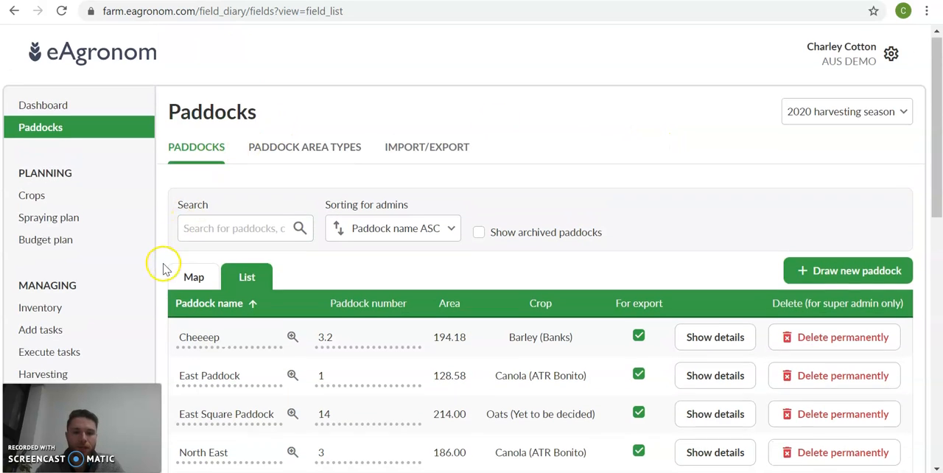
{"action": "scroll", "coordinate": [196, 203], "scroll_direction": "down", "scroll_amount": 5}
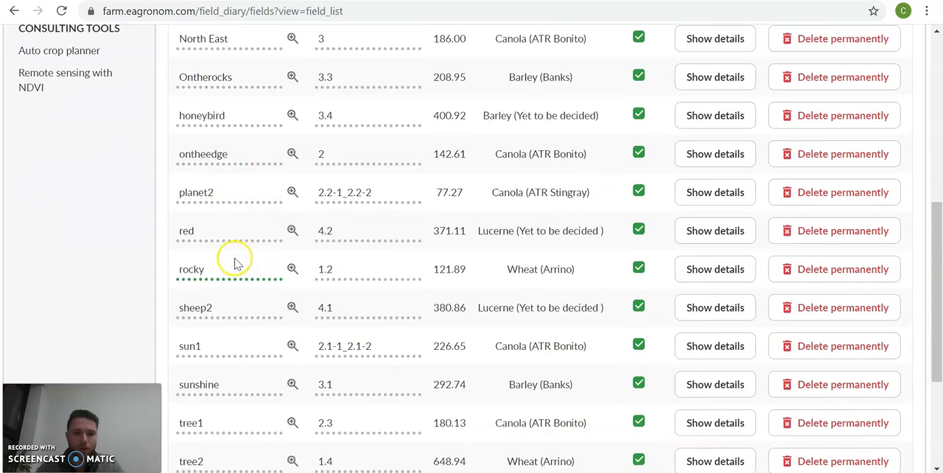
{"action": "scroll", "coordinate": [251, 357], "scroll_direction": "up", "scroll_amount": 6}
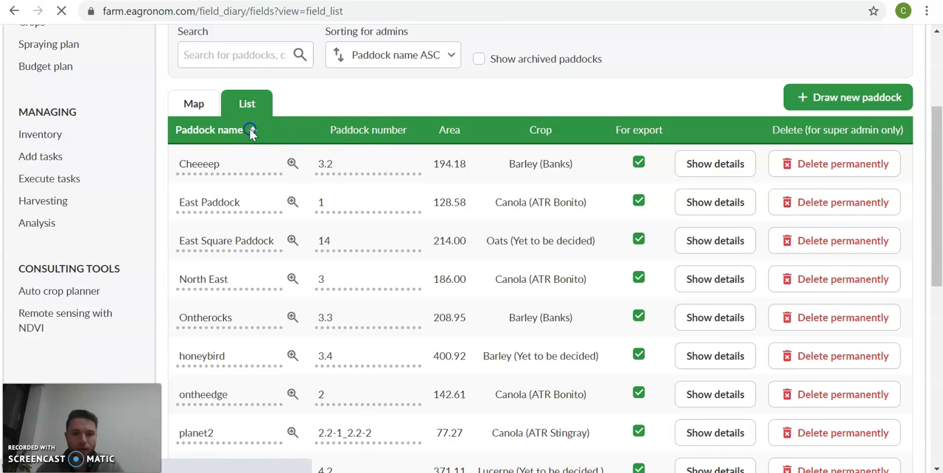
- Sort the paddock list by paddock name descending and again by paddock number ascending, and check the resulting order
{"action": "left_click", "coordinate": [253, 132]}
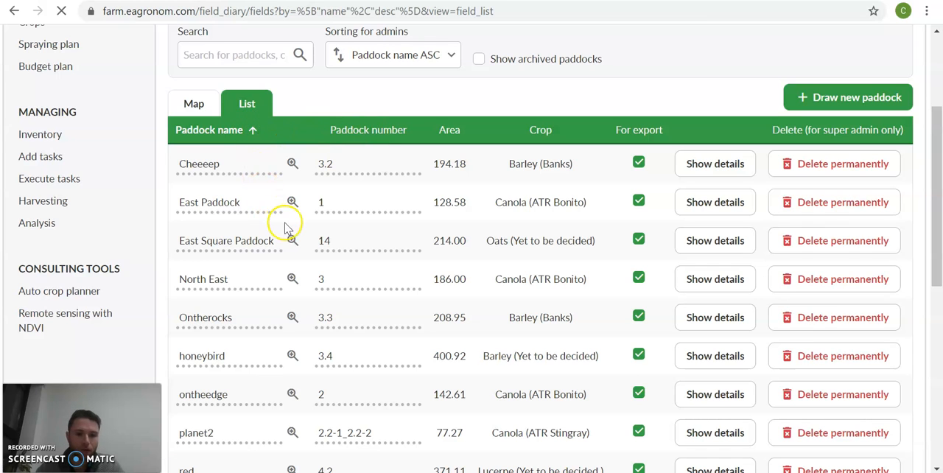
{"action": "scroll", "coordinate": [258, 232], "scroll_direction": "down", "scroll_amount": 2}
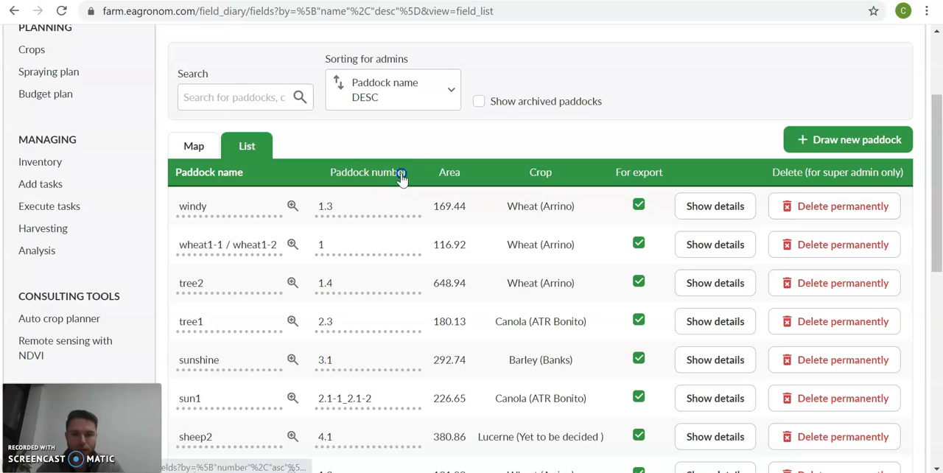
{"action": "left_click", "coordinate": [364, 178]}
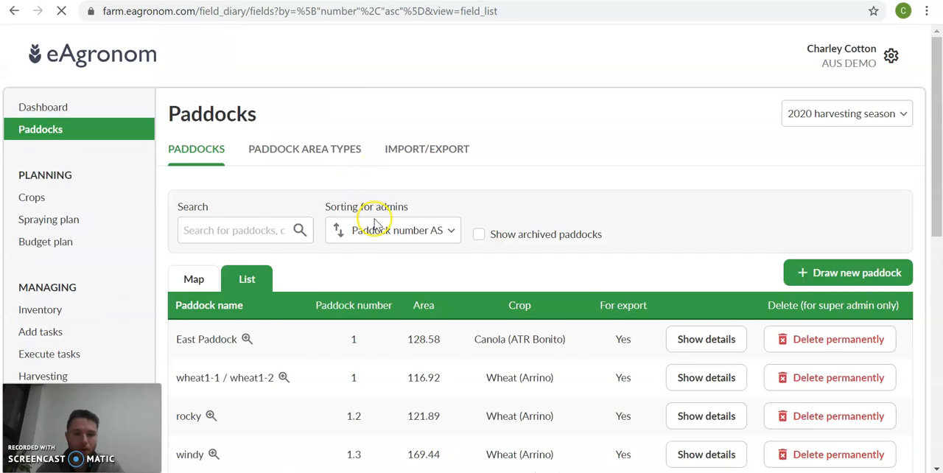
{"action": "scroll", "coordinate": [369, 166], "scroll_direction": "down", "scroll_amount": 6}
{"action": "scroll", "coordinate": [371, 167], "scroll_direction": "down", "scroll_amount": 2}
{"action": "scroll", "coordinate": [370, 179], "scroll_direction": "up", "scroll_amount": 6}
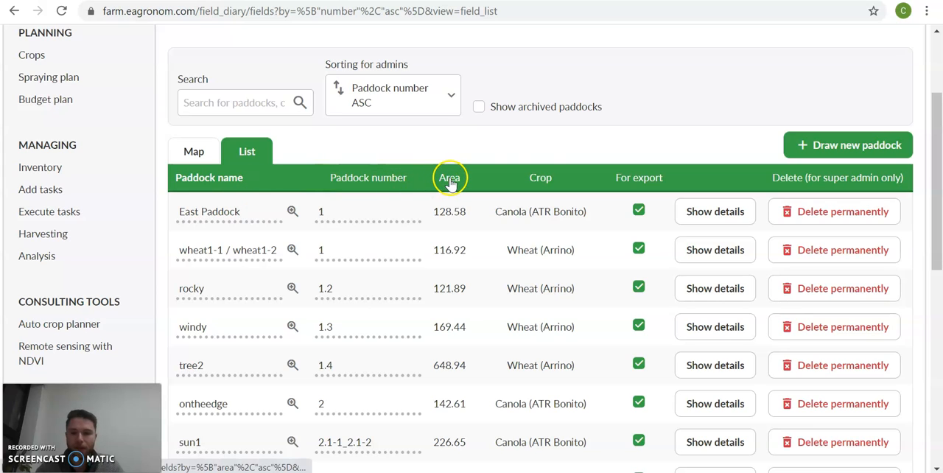
{"action": "left_click", "coordinate": [545, 178]}
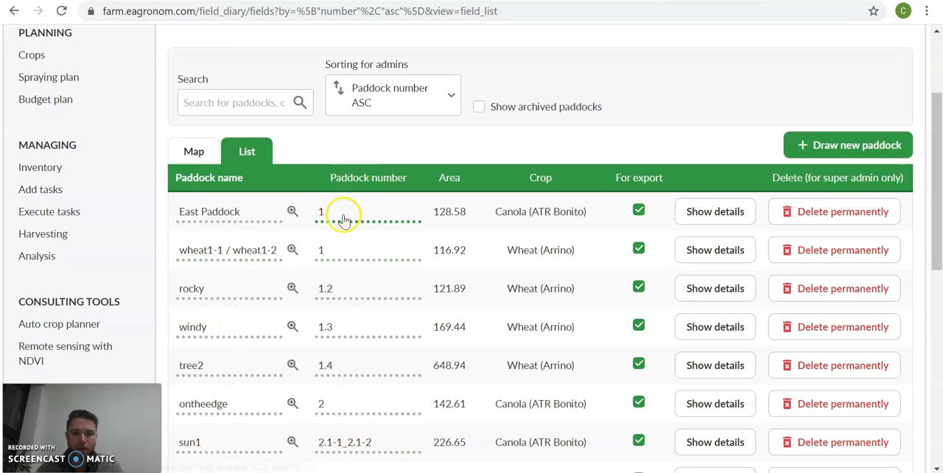
{"action": "scroll", "coordinate": [339, 250], "scroll_direction": "down", "scroll_amount": 2}
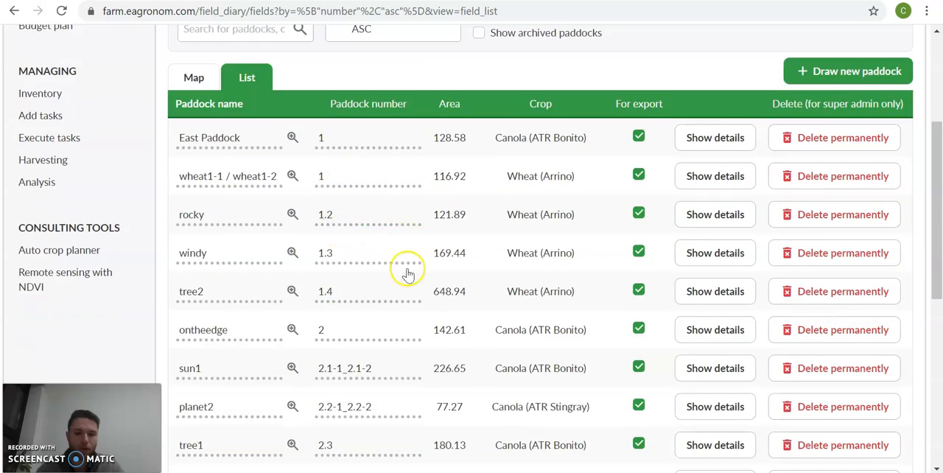
{"action": "scroll", "coordinate": [357, 425], "scroll_direction": "down", "scroll_amount": 3}
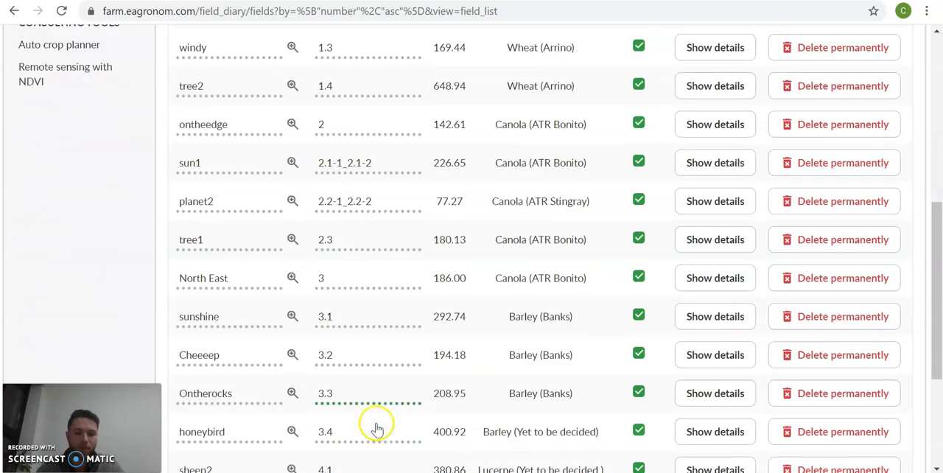
{"action": "scroll", "coordinate": [385, 332], "scroll_direction": "up", "scroll_amount": 6}
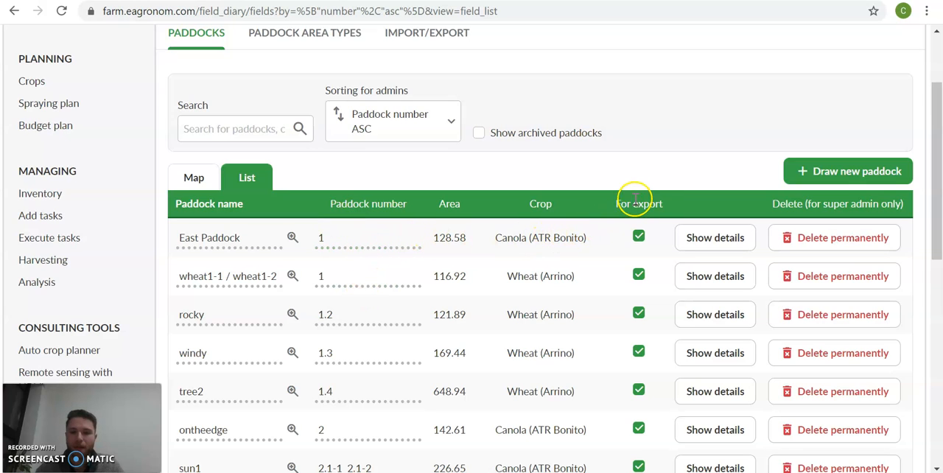
- Check the paddock diary export options of East Paddock and dismiss them without saving
{"action": "left_click", "coordinate": [638, 237]}
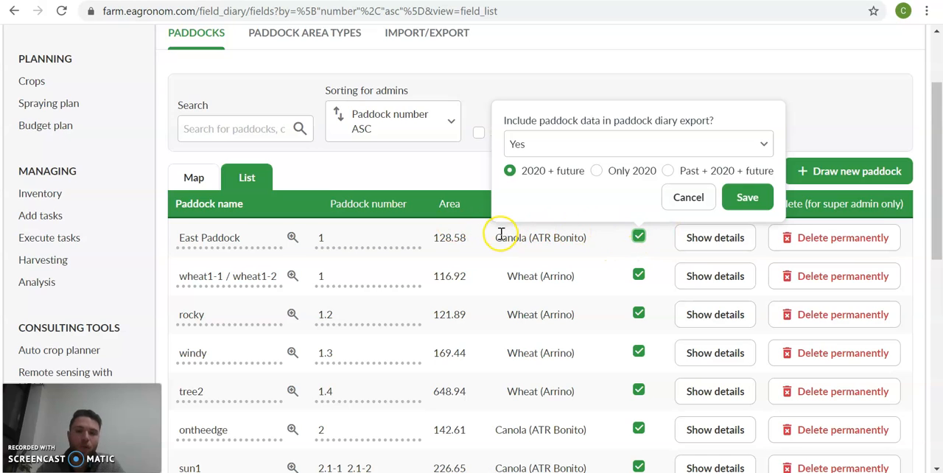
{"action": "left_click", "coordinate": [687, 198]}
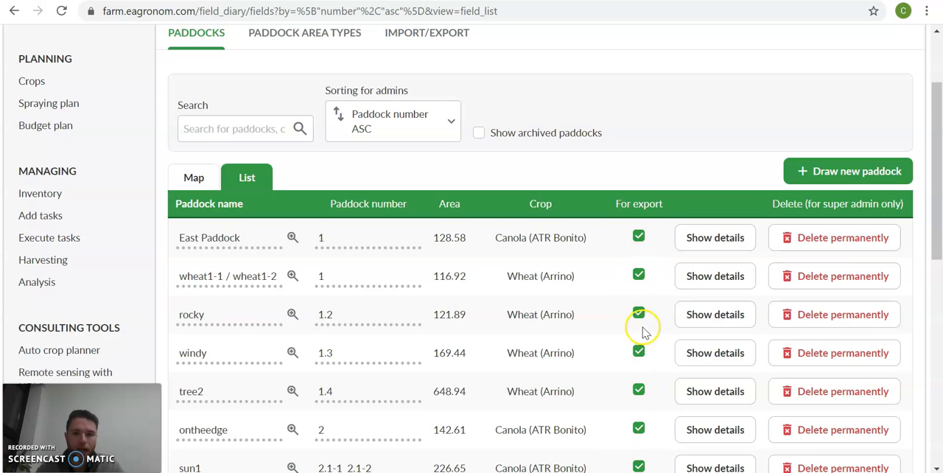
{"action": "left_click", "coordinate": [640, 275]}
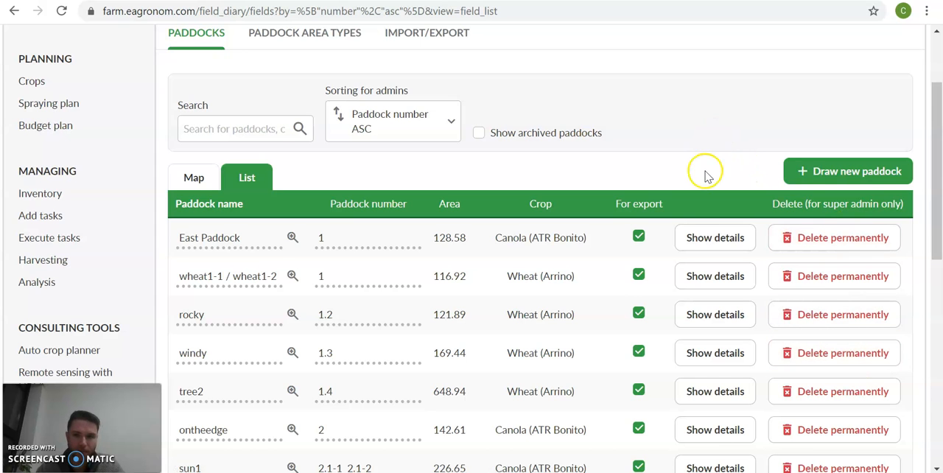
- Look over the rest of the paddock list and switch the paddocks back to the map view
{"action": "scroll", "coordinate": [471, 190], "scroll_direction": "down", "scroll_amount": 6}
{"action": "scroll", "coordinate": [486, 235], "scroll_direction": "down", "scroll_amount": 1}
{"action": "scroll", "coordinate": [489, 237], "scroll_direction": "up", "scroll_amount": 7}
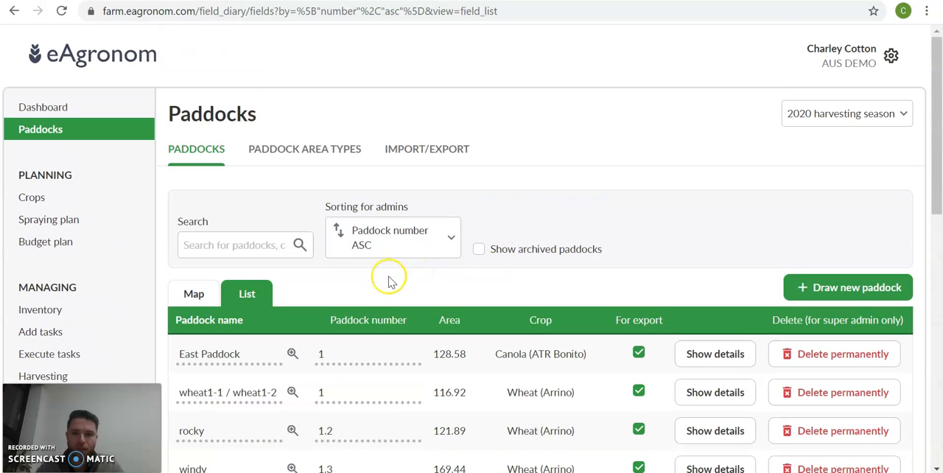
{"action": "left_click", "coordinate": [193, 298]}
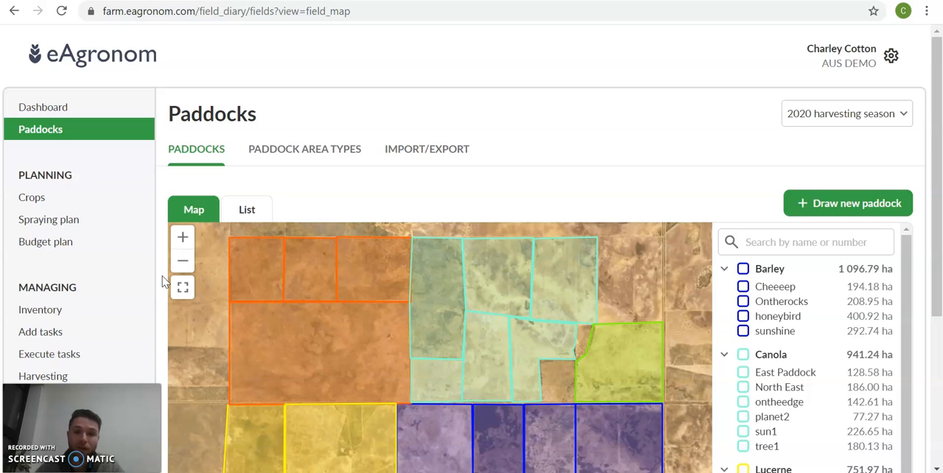
{"action": "left_click", "coordinate": [730, 136]}
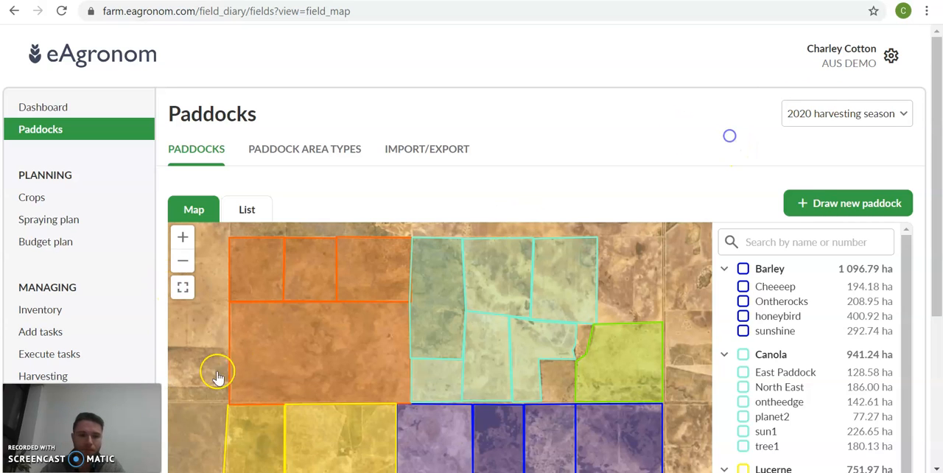